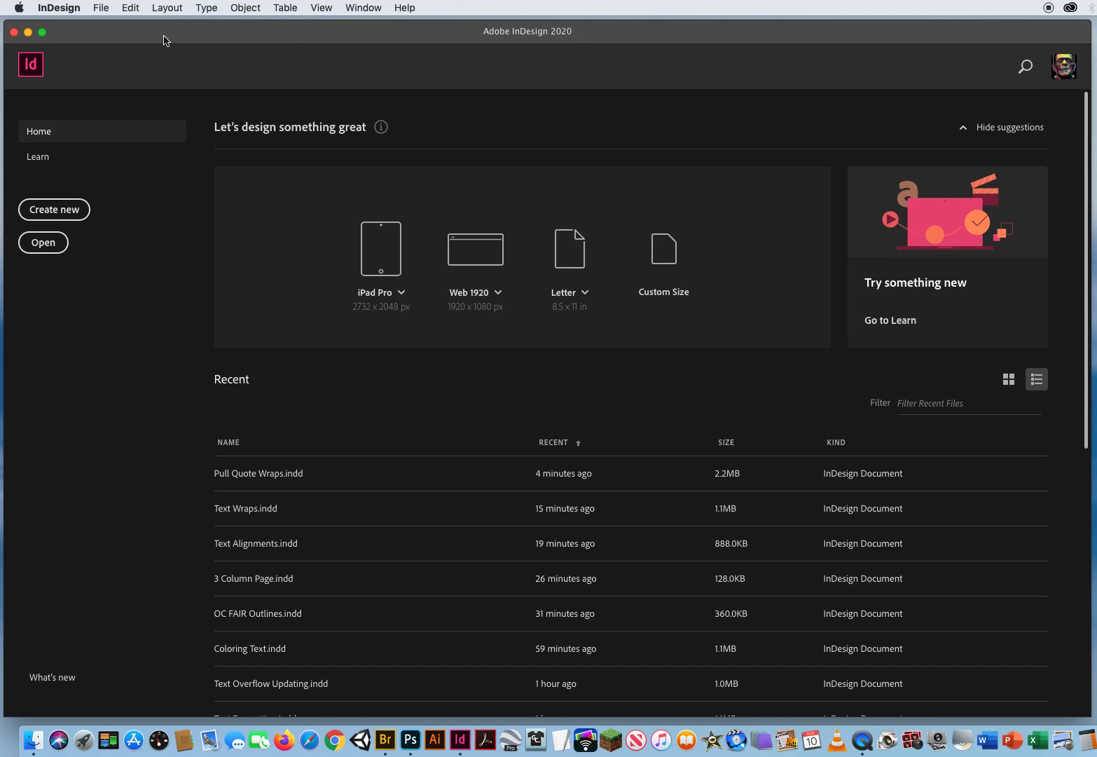
Open Reverse Type Layouts.indd from ID CH.5 Text Editing > 11 Creating Reverse Type
click(100, 8)
click(109, 34)
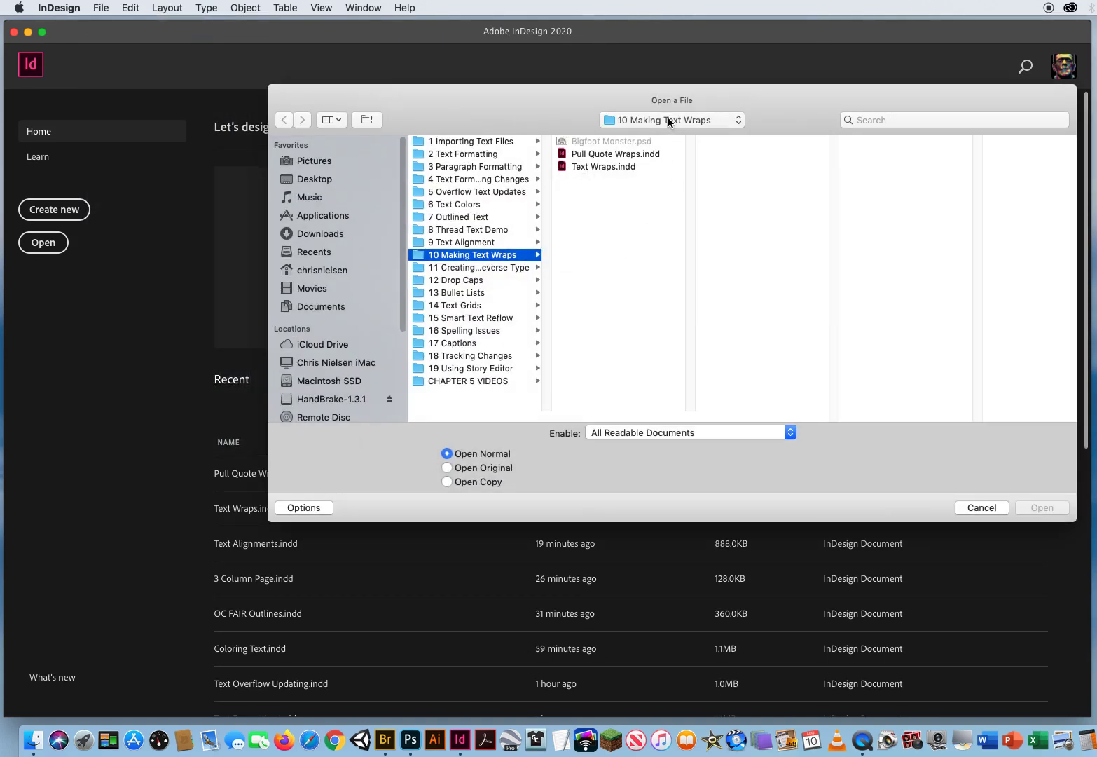
click(668, 118)
click(649, 133)
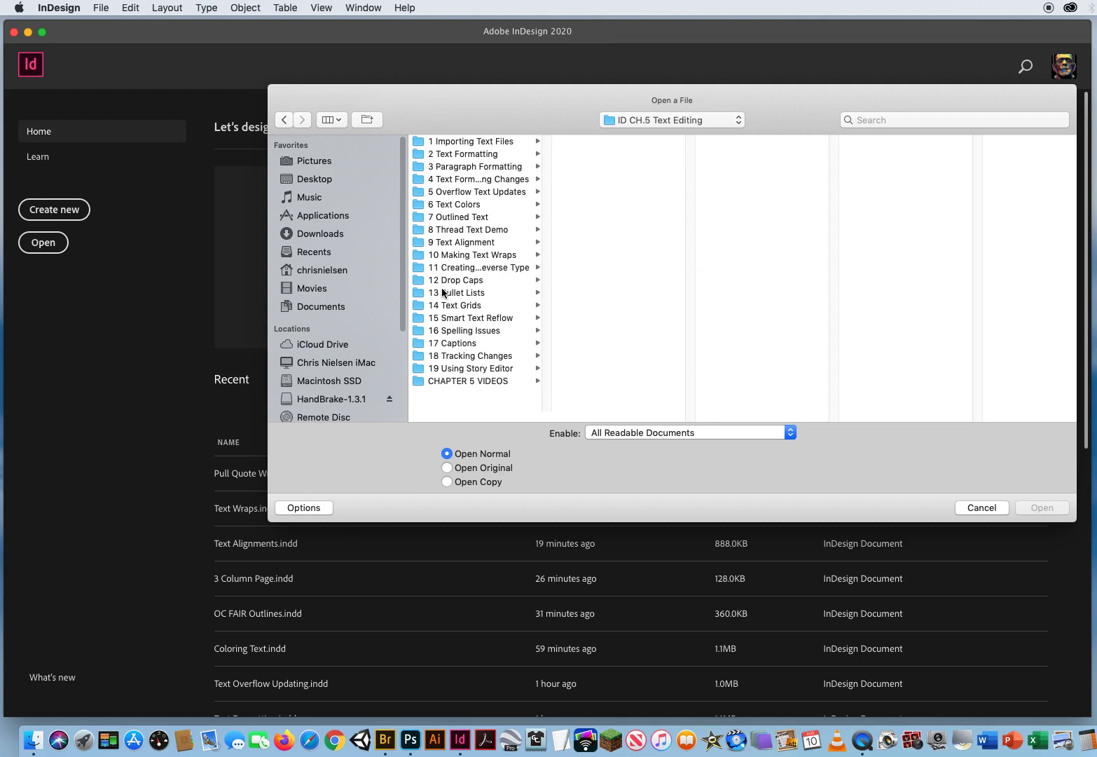
click(449, 268)
click(594, 155)
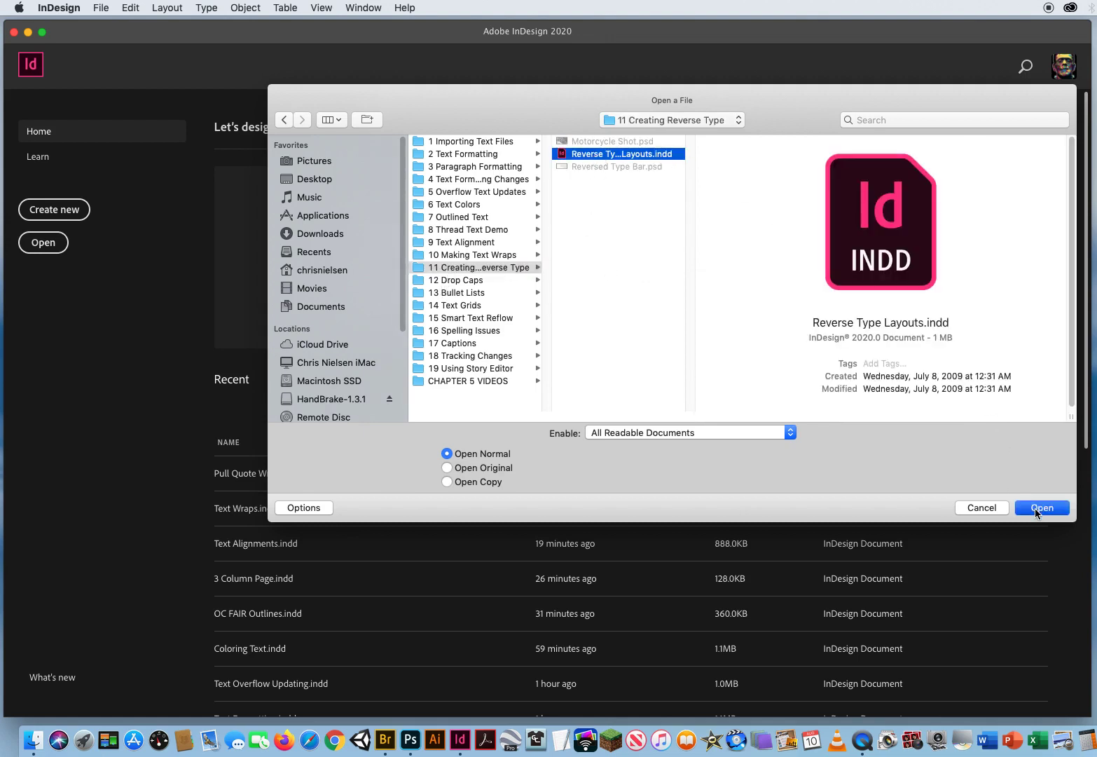
key(Return)
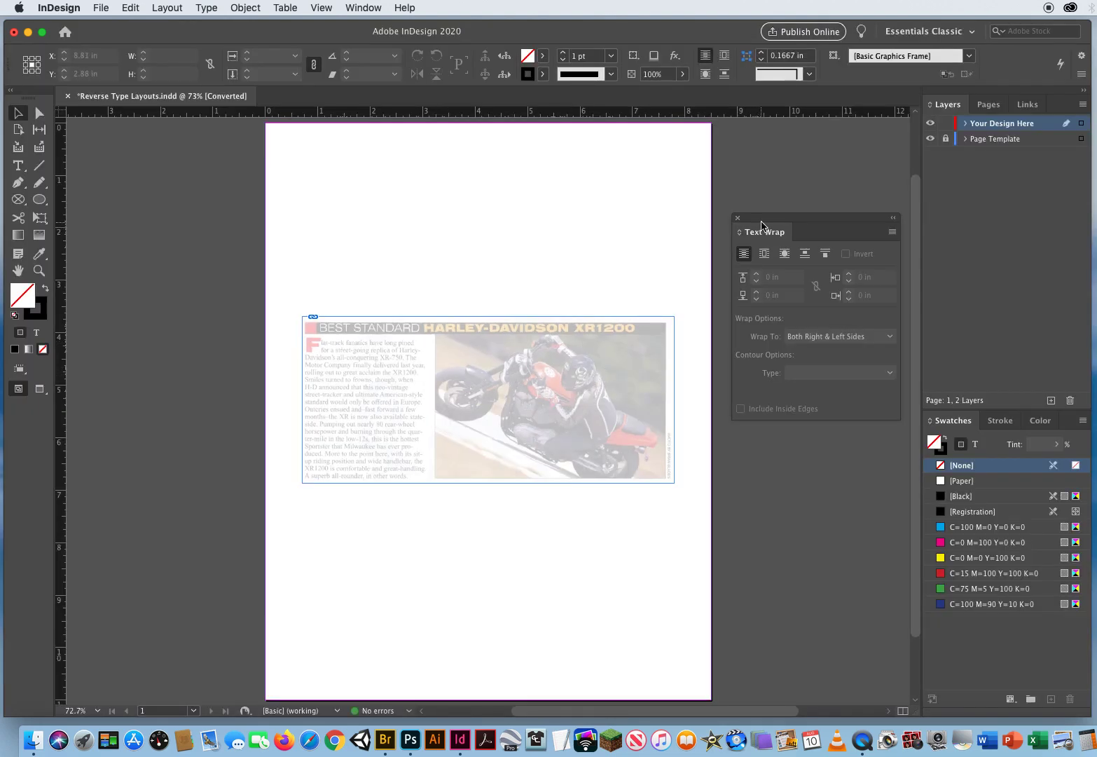
Close the Text Wrap panel and zoom in slightly on the page
drag(761, 221, 783, 143)
click(760, 140)
click(39, 270)
click(372, 349)
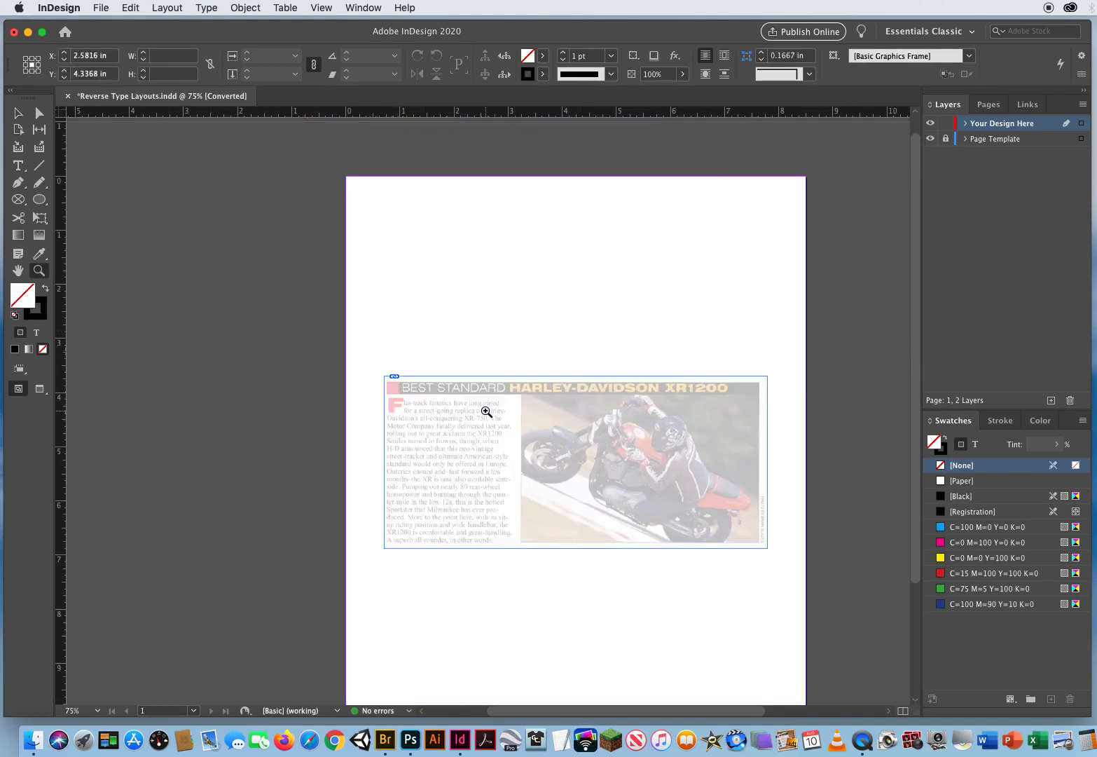
Zoom in to 800% on the pink square beside the BEST STANDARD headline
click(491, 412)
click(535, 417)
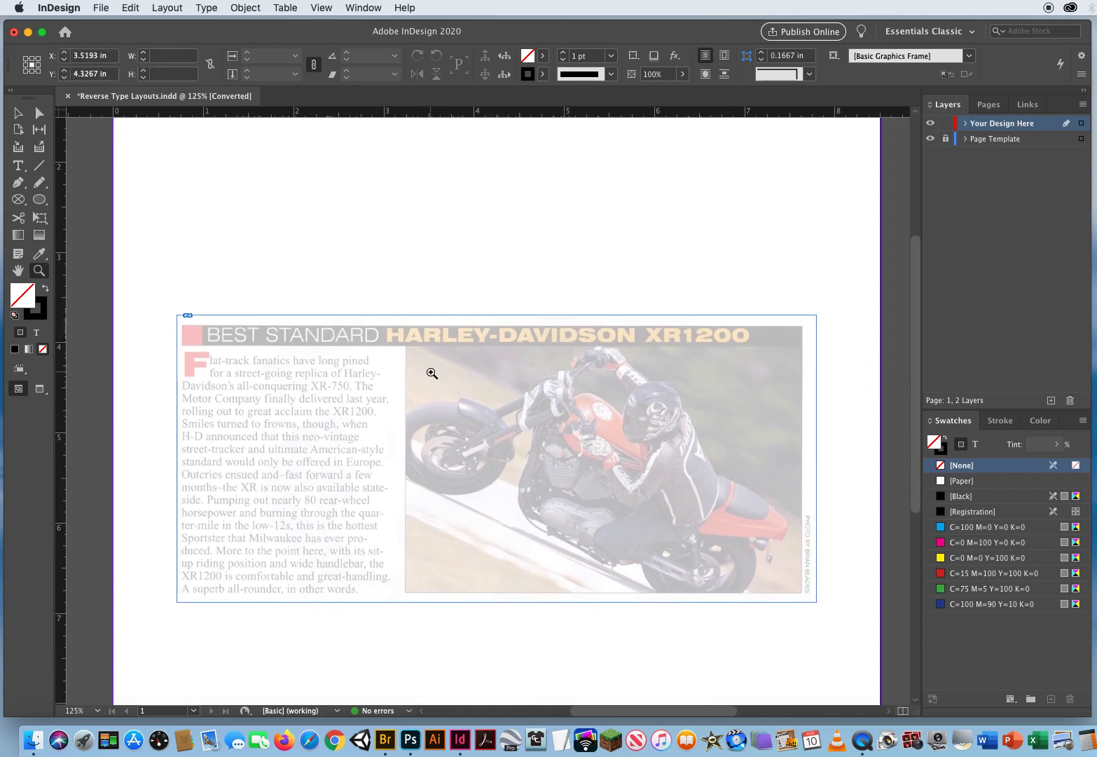
click(433, 376)
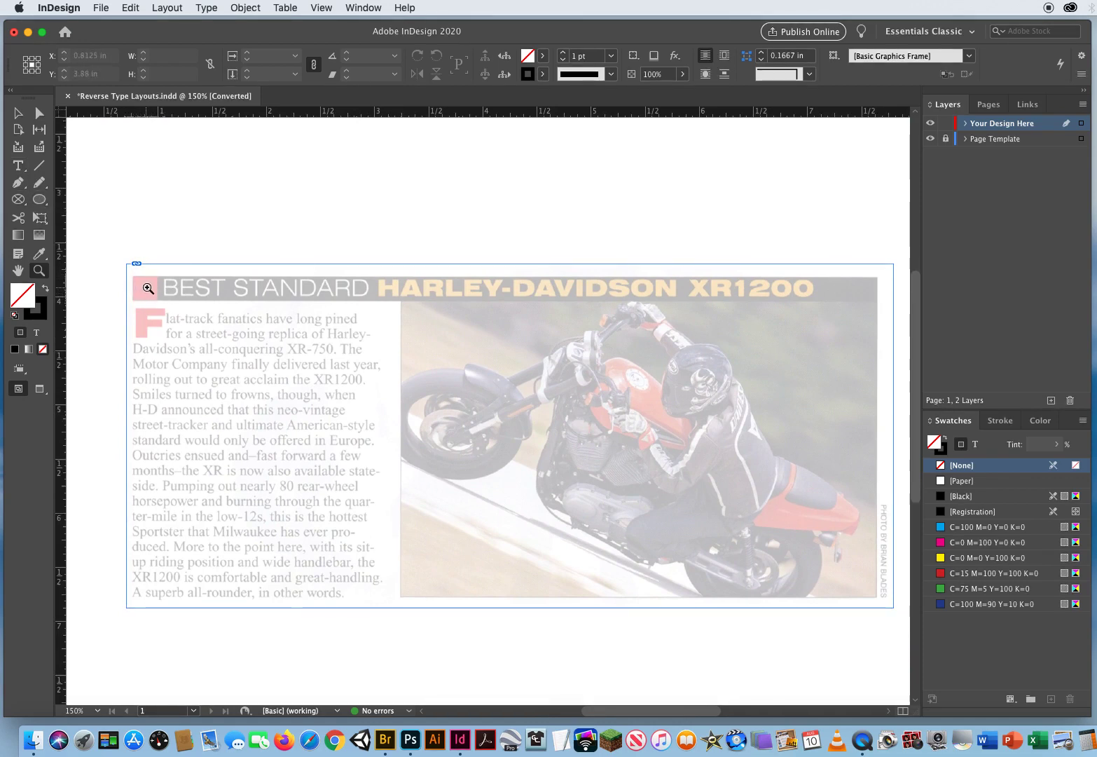
click(189, 326)
click(463, 400)
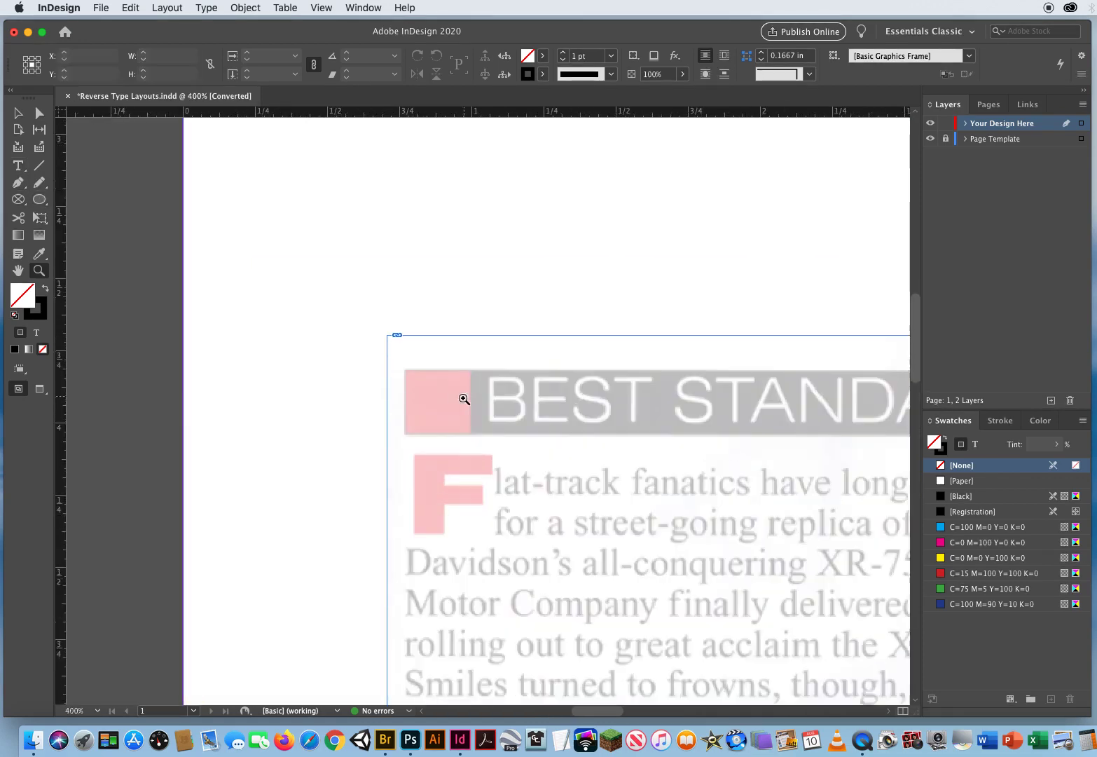
click(485, 409)
click(490, 417)
click(306, 293)
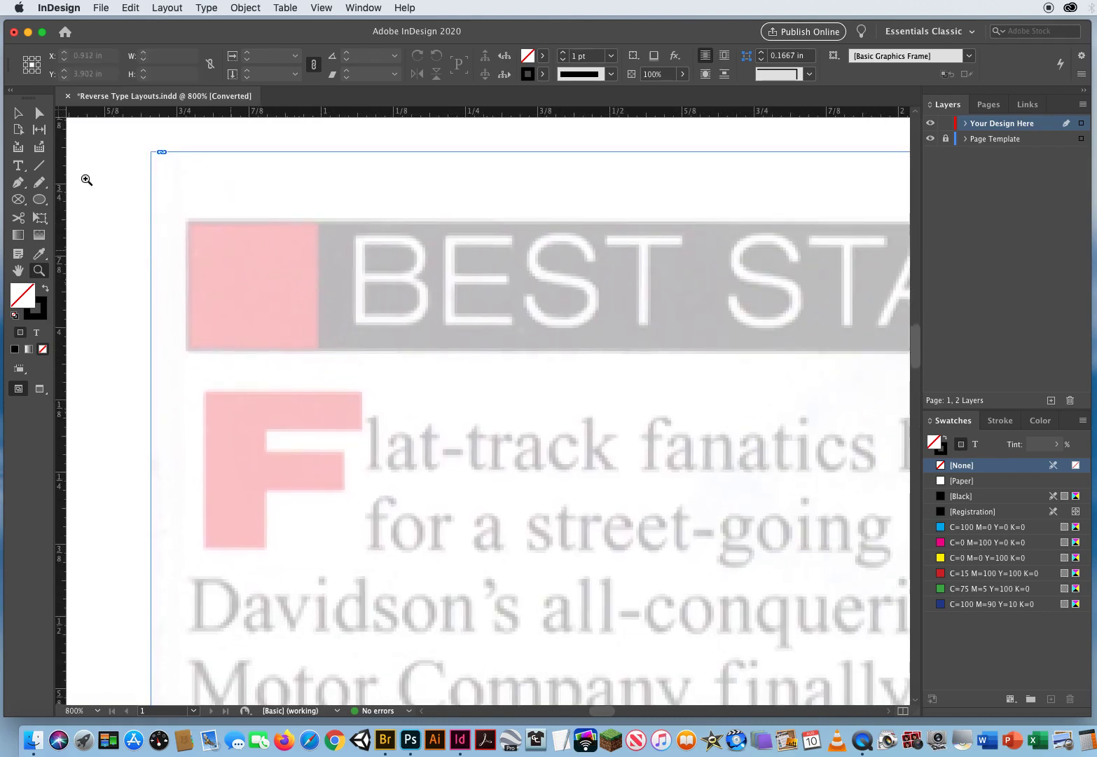
Draw a rectangle over the pink square, filled C=15 M=100 Y=100 K=0 red with no stroke
click(35, 201)
drag(35, 201, 85, 219)
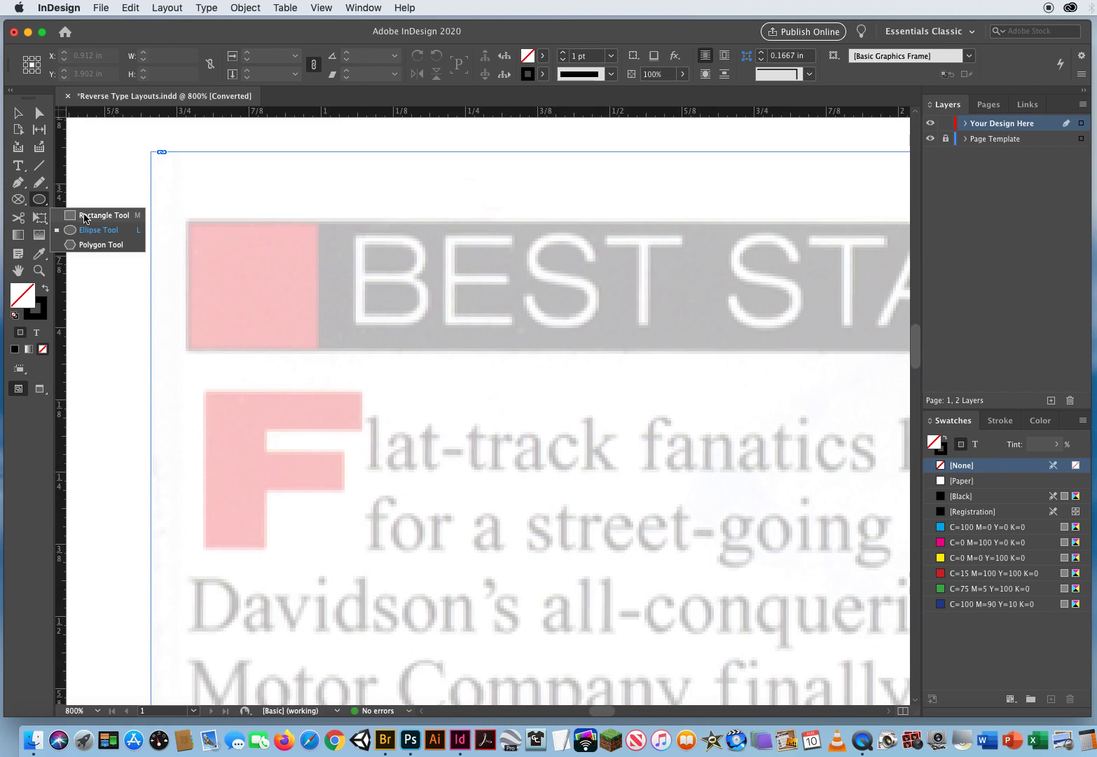
click(84, 219)
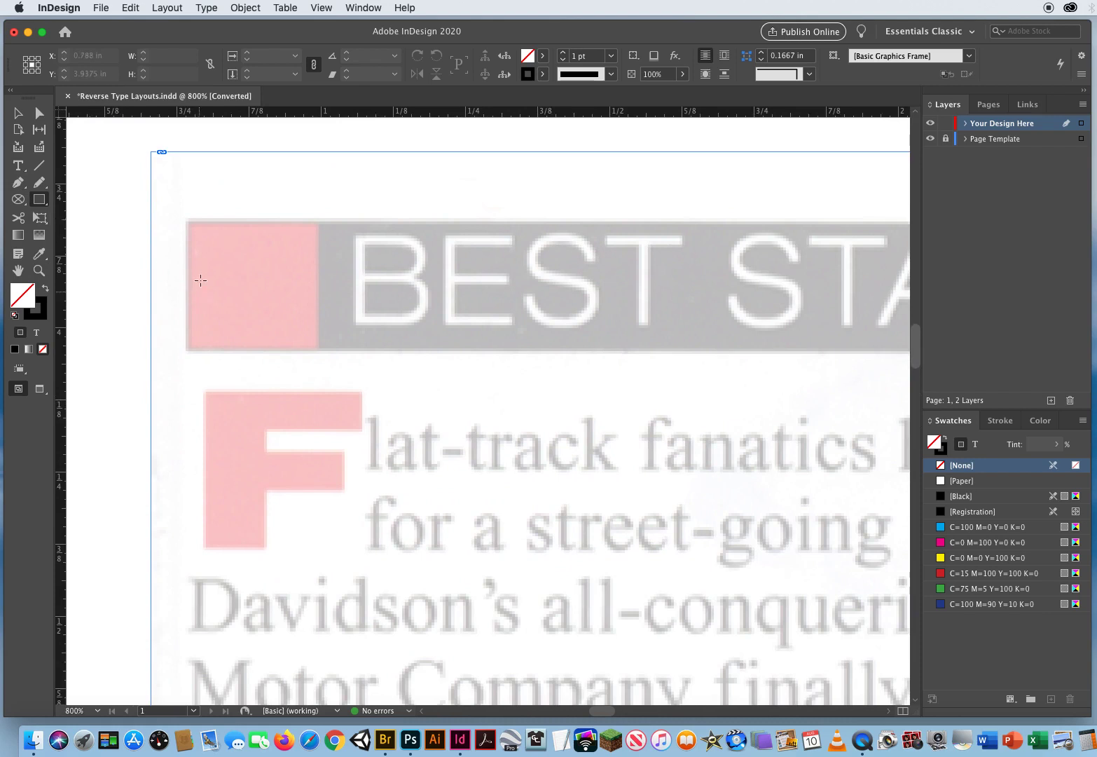
mouse_move(189, 221)
mouse_down()
mouse_move(301, 316)
mouse_move(321, 352)
mouse_up()
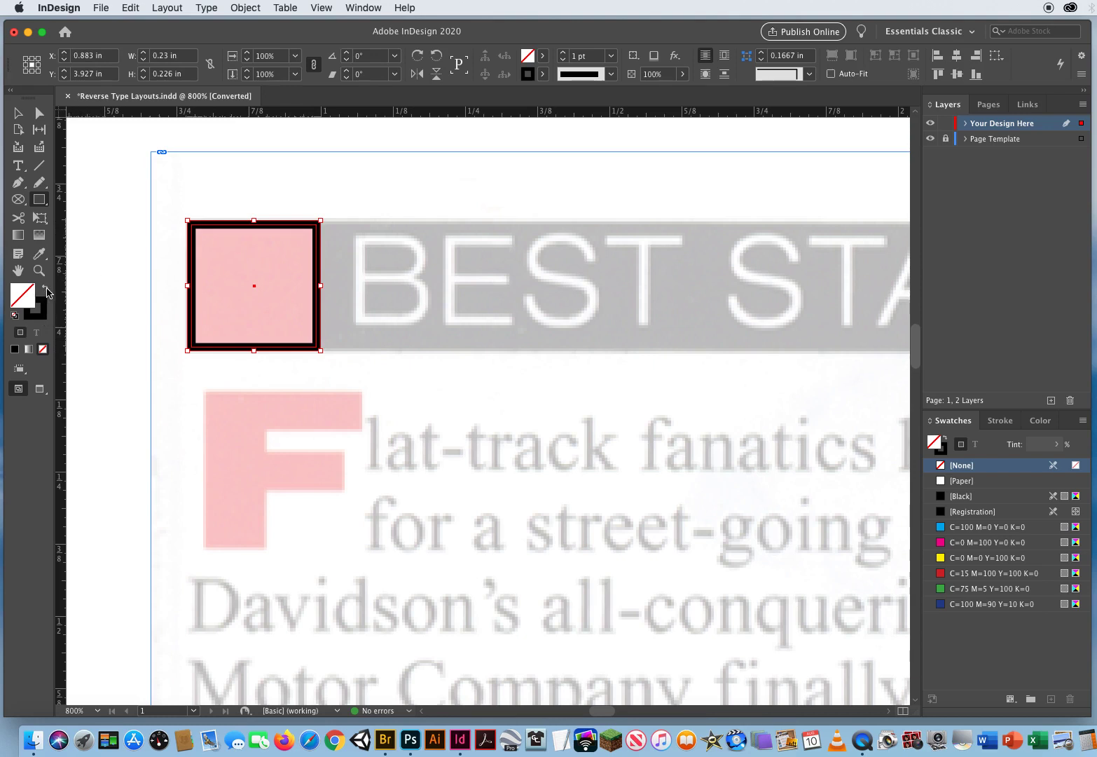
click(46, 290)
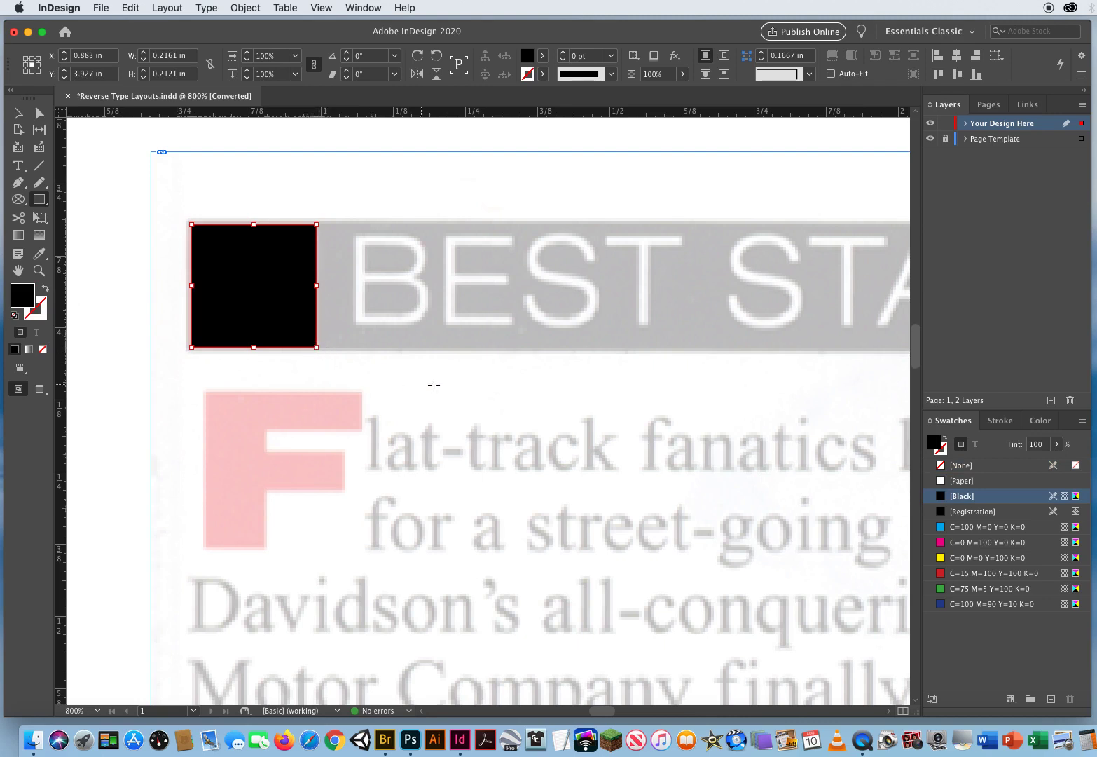
click(959, 573)
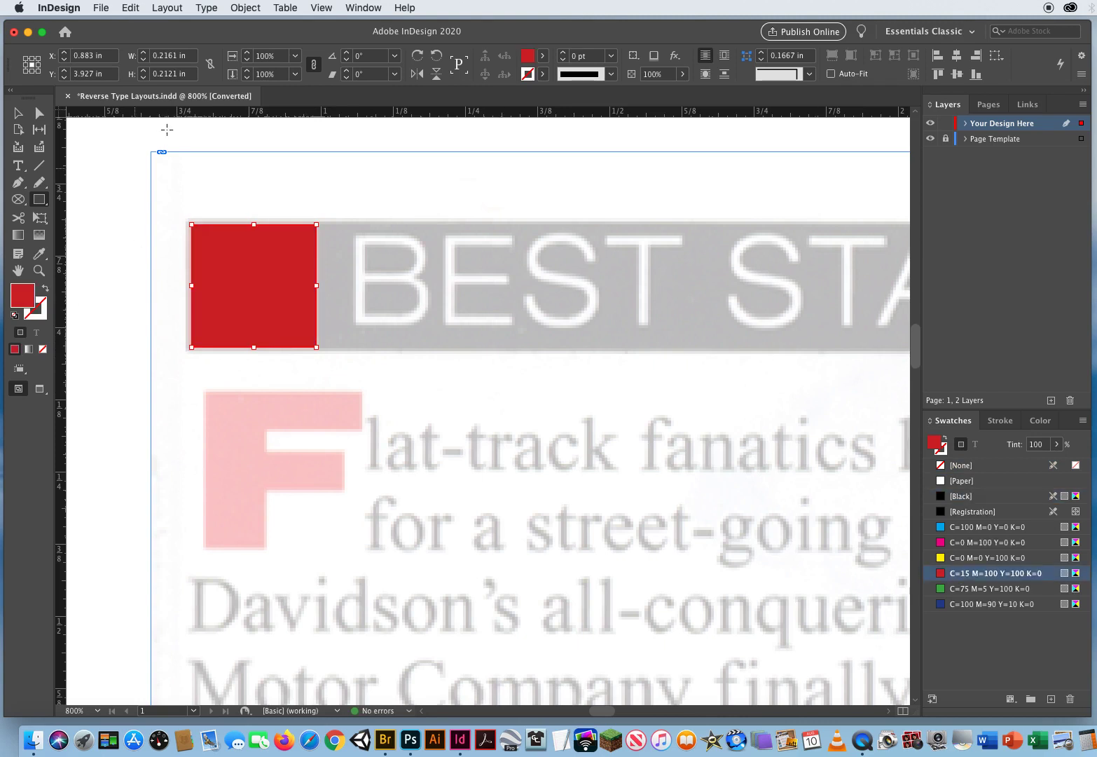
Resize the red square so it fully covers the pink square, then deselect it
click(14, 117)
drag(191, 224, 186, 220)
drag(314, 346, 317, 354)
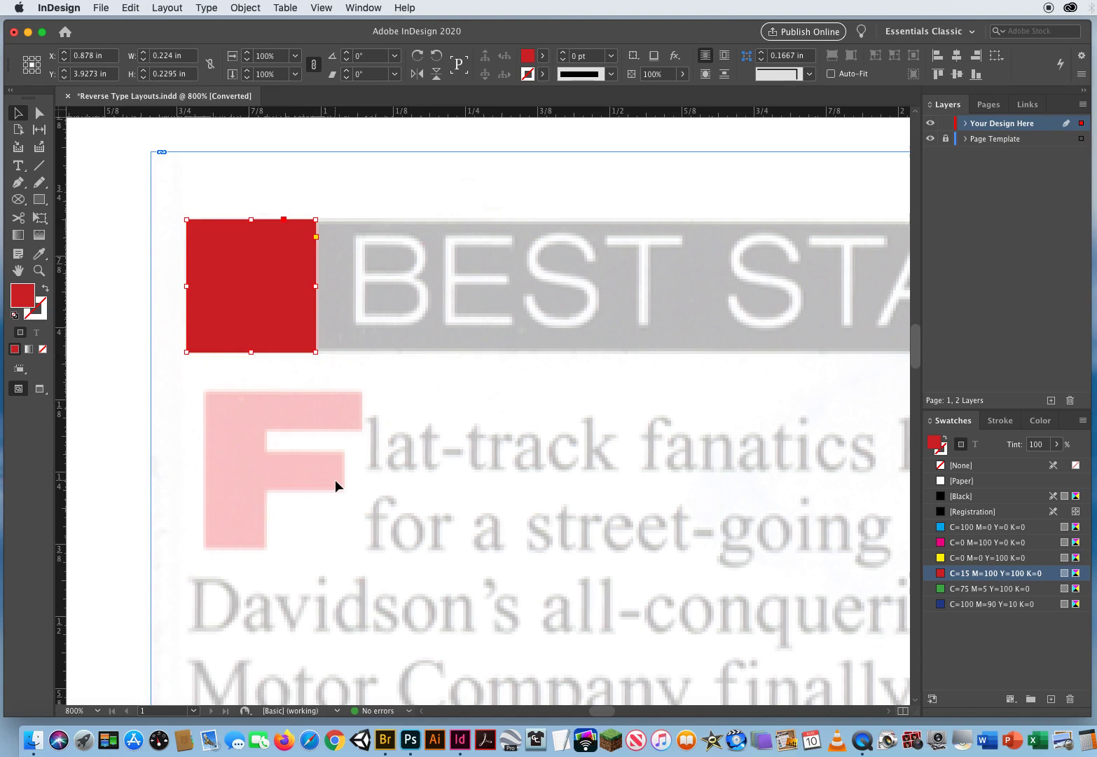
click(345, 183)
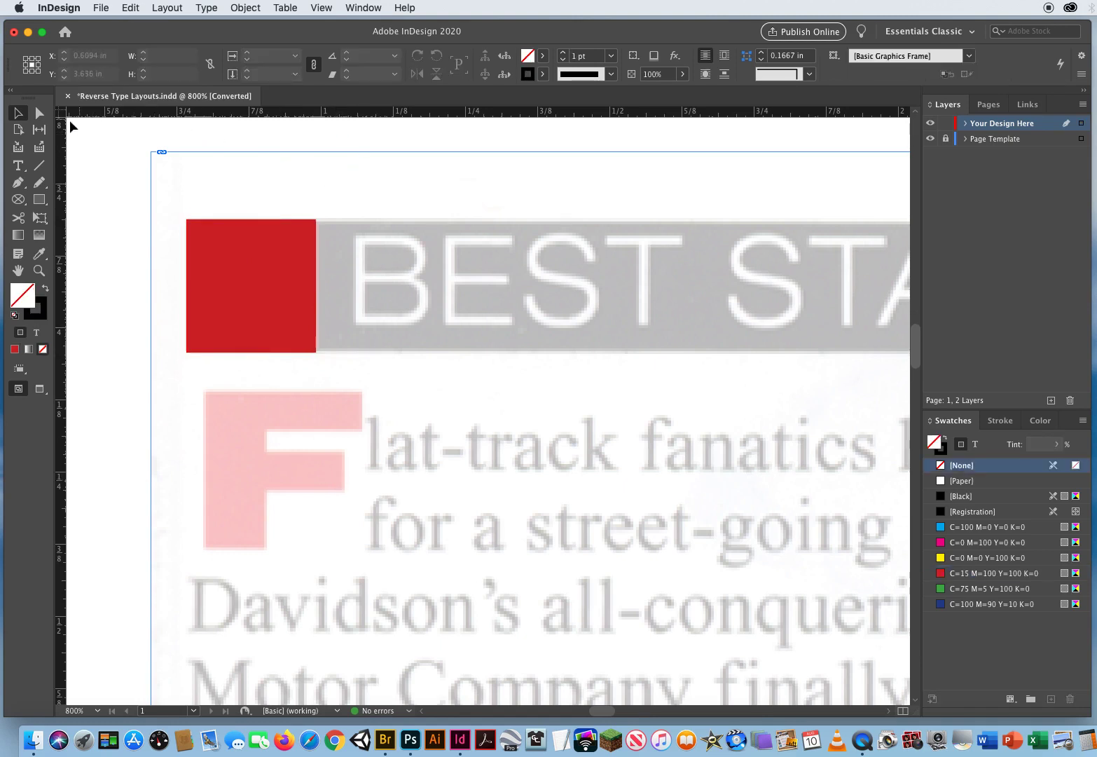
Draw a new text frame and move it onto the grey headline bar
click(19, 164)
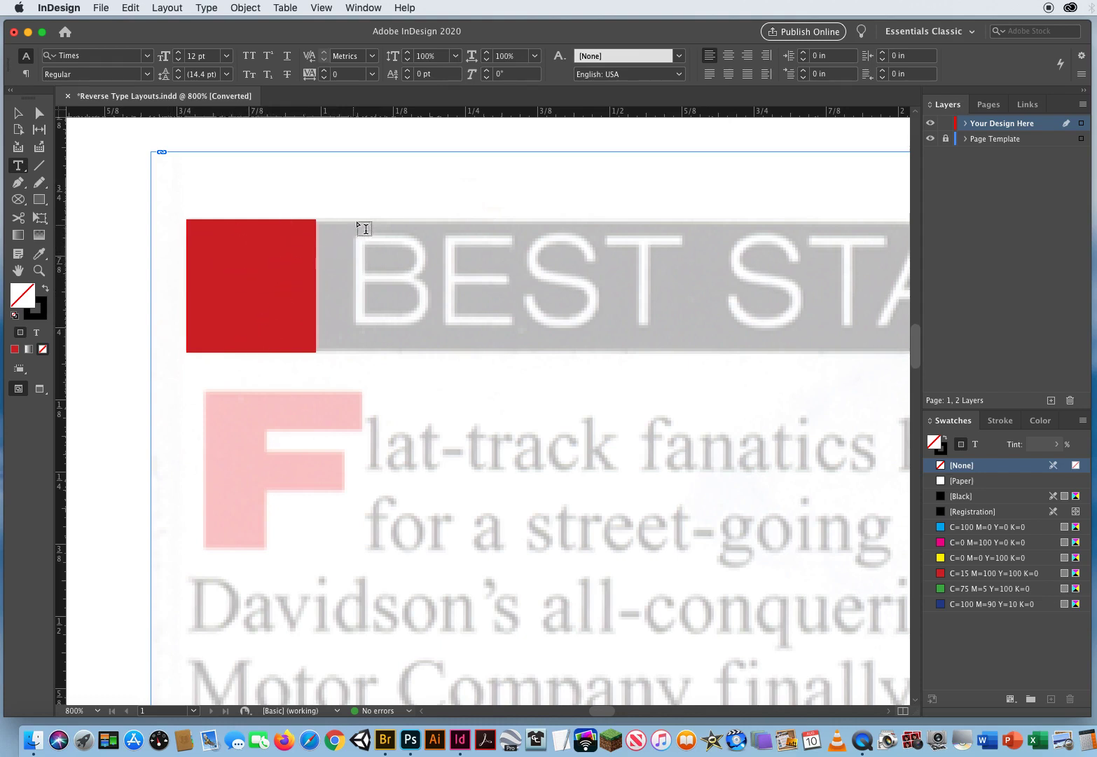
drag(344, 188, 474, 268)
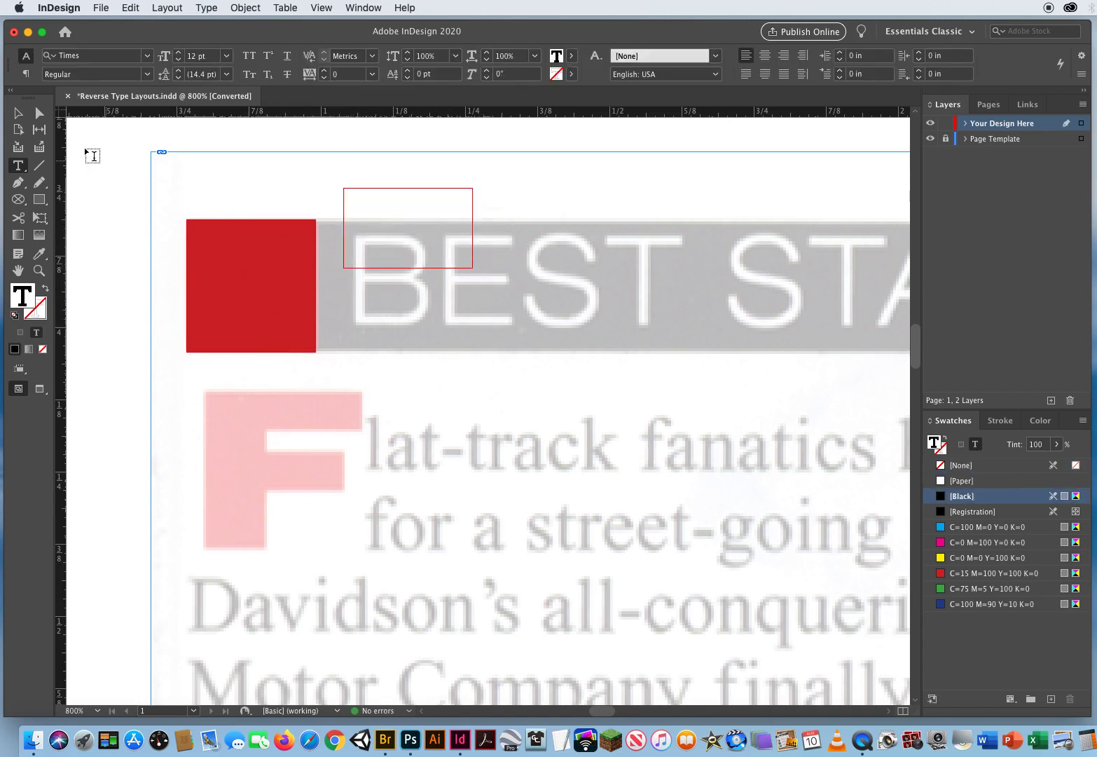
click(18, 112)
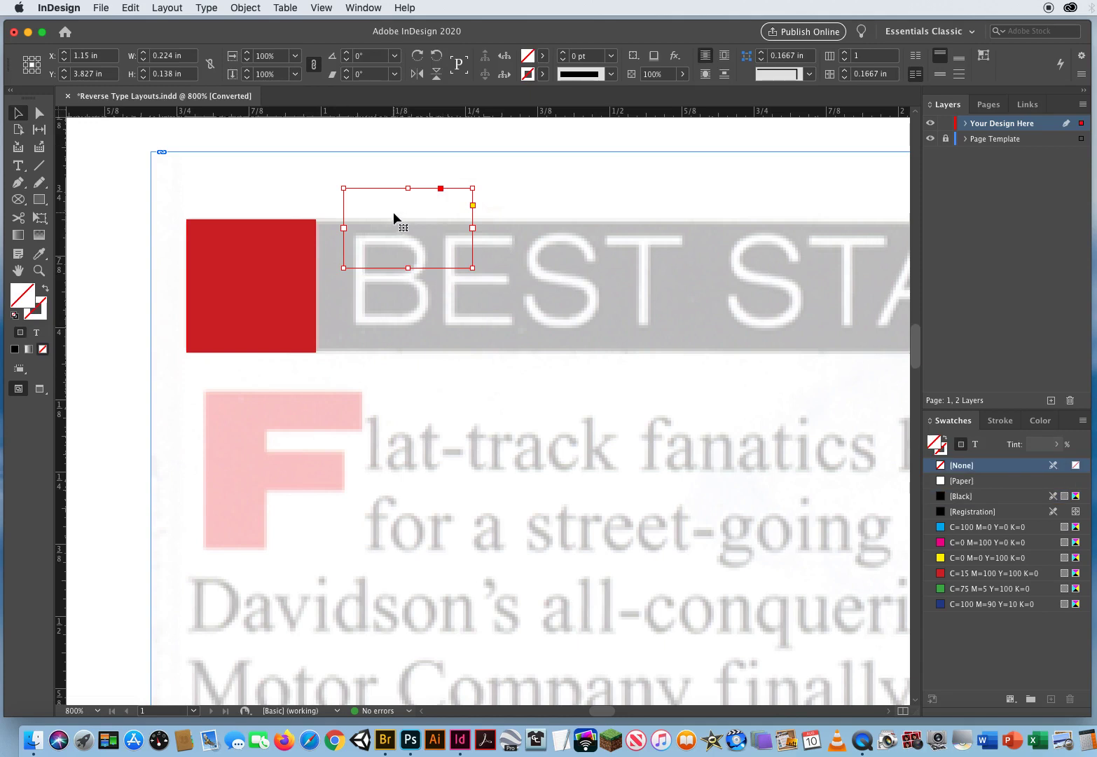
drag(396, 215, 369, 249)
Stretch the frame to the bar's right end and align its bottom with the red square
drag(446, 301, 860, 350)
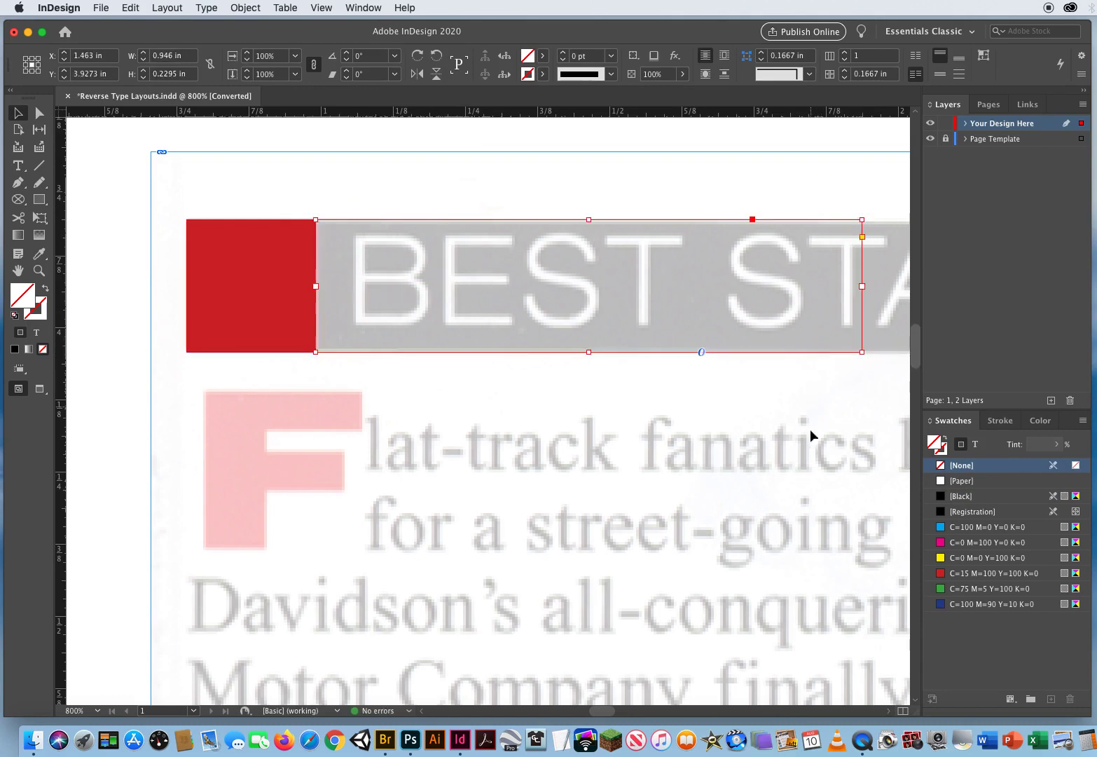
scroll(715, 414, right, 10)
scroll(223, 429, right, 5)
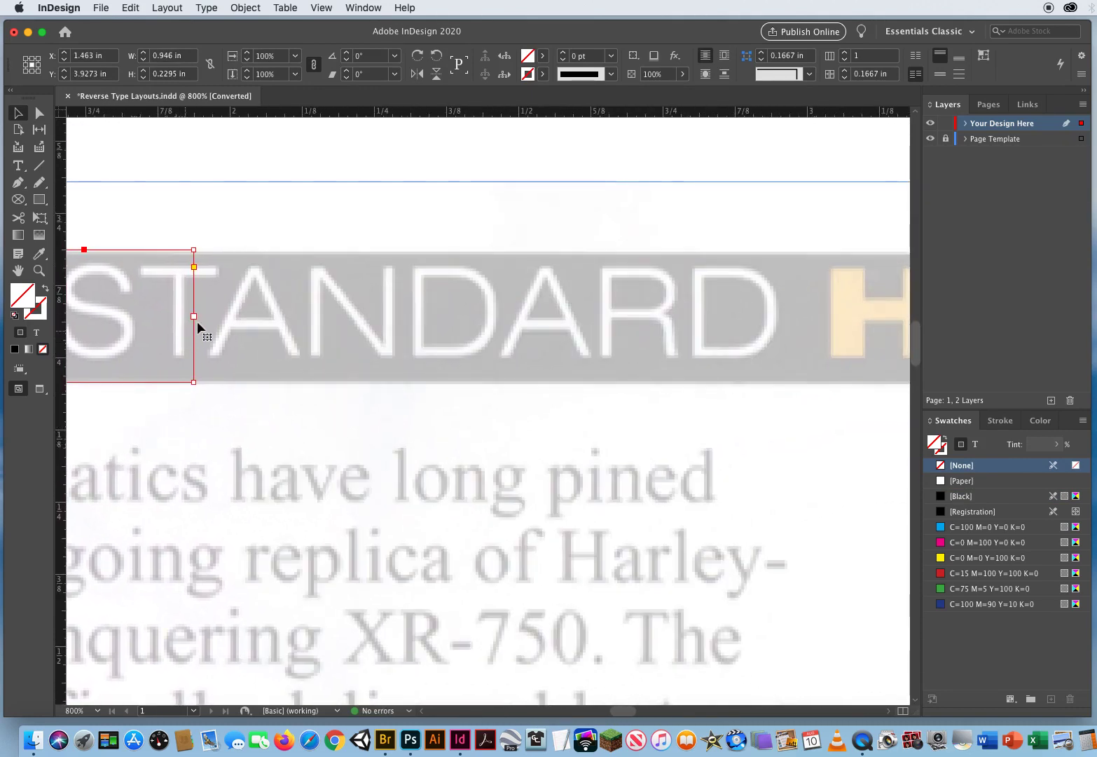
drag(193, 382, 786, 384)
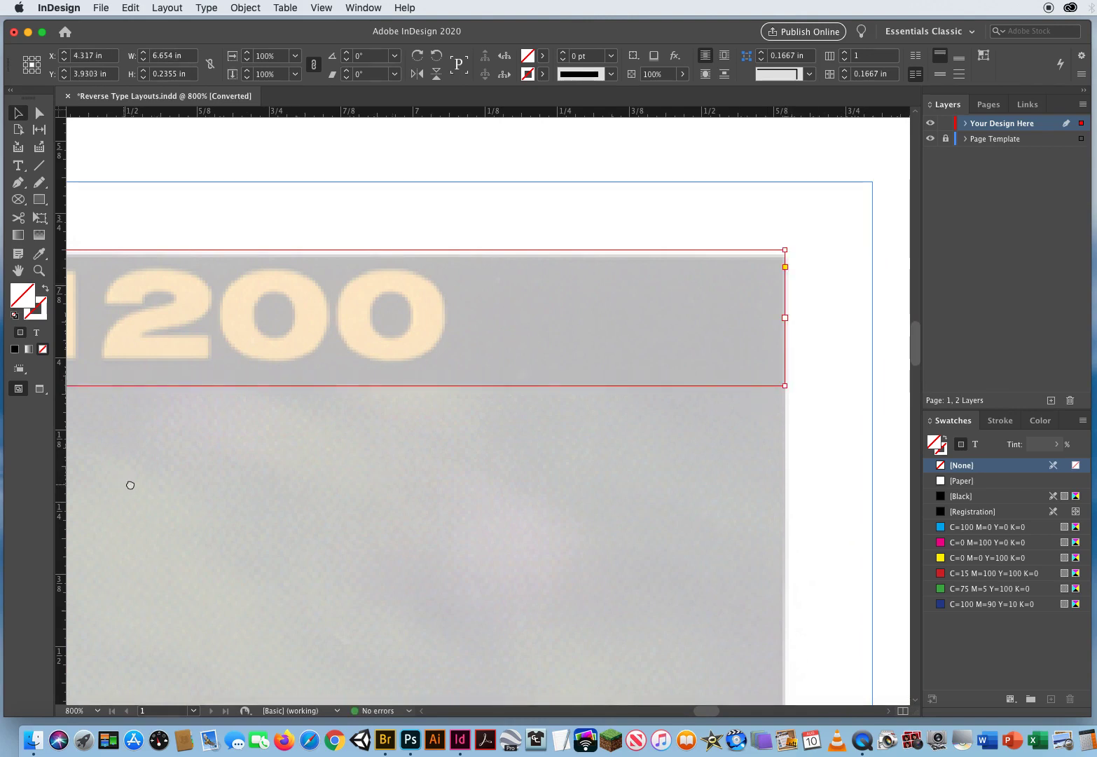
scroll(152, 484, left, 15)
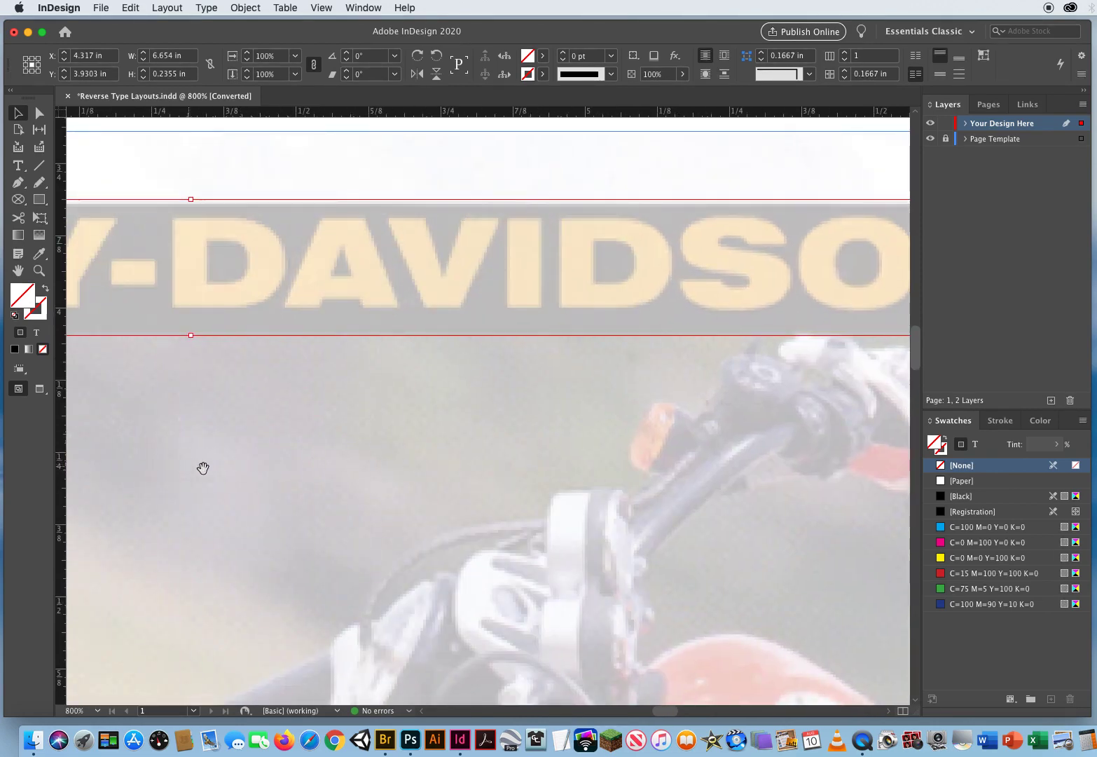
scroll(223, 470, left, 20)
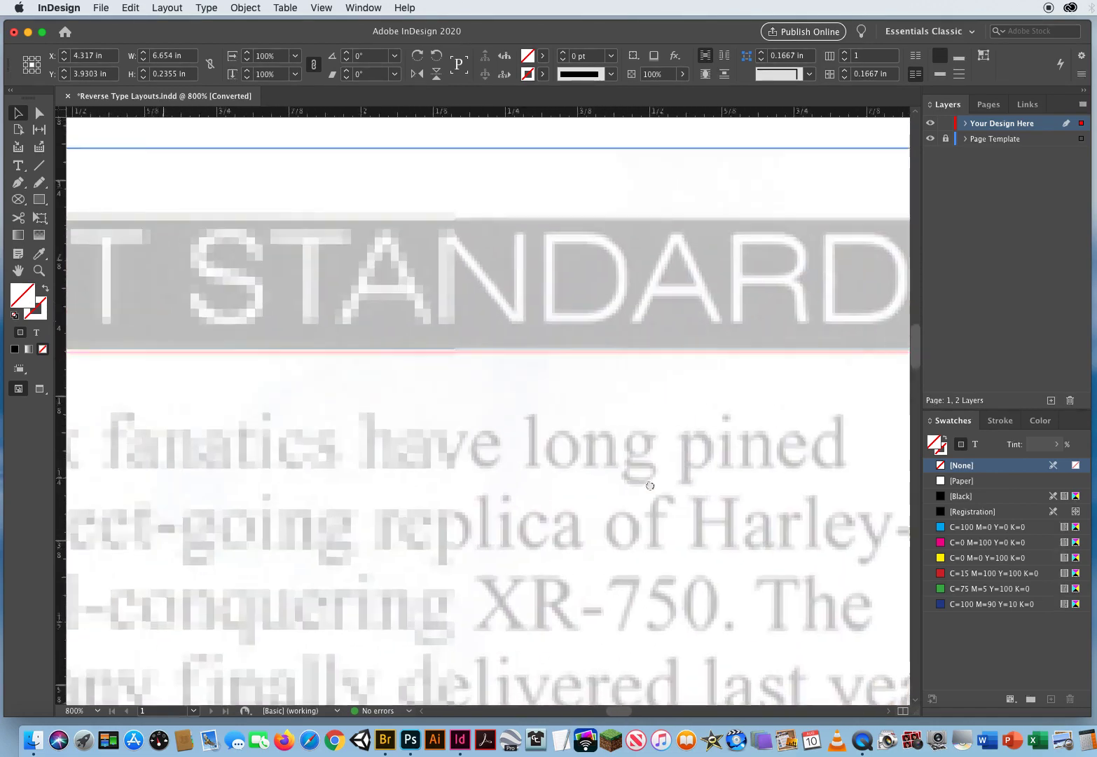
scroll(702, 484, left, 15)
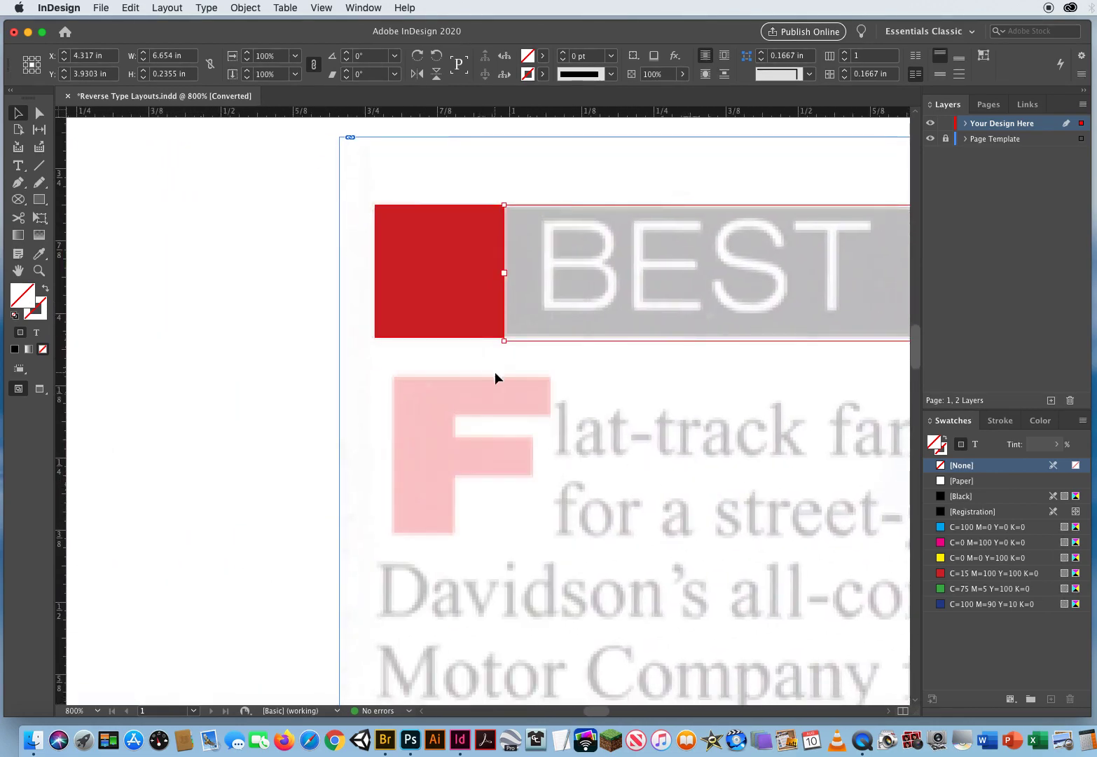
drag(505, 340, 505, 337)
scroll(586, 439, right, 10)
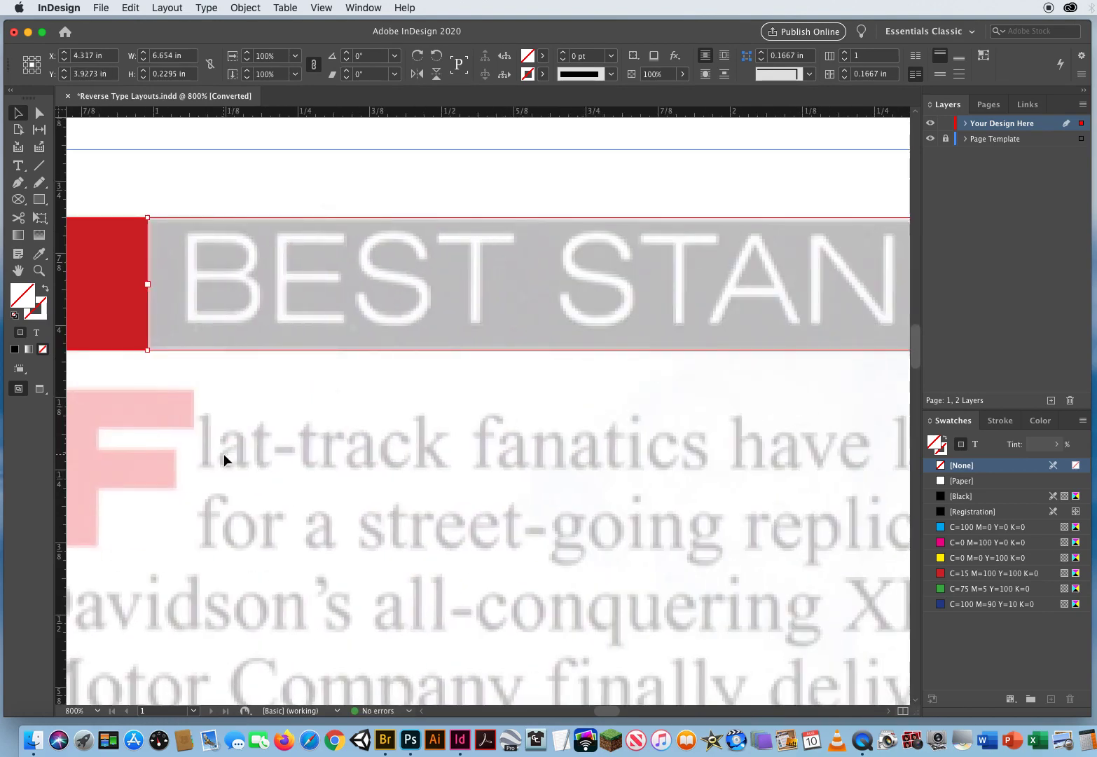
Type 'BEST STANDARD' into the banner frame
click(18, 165)
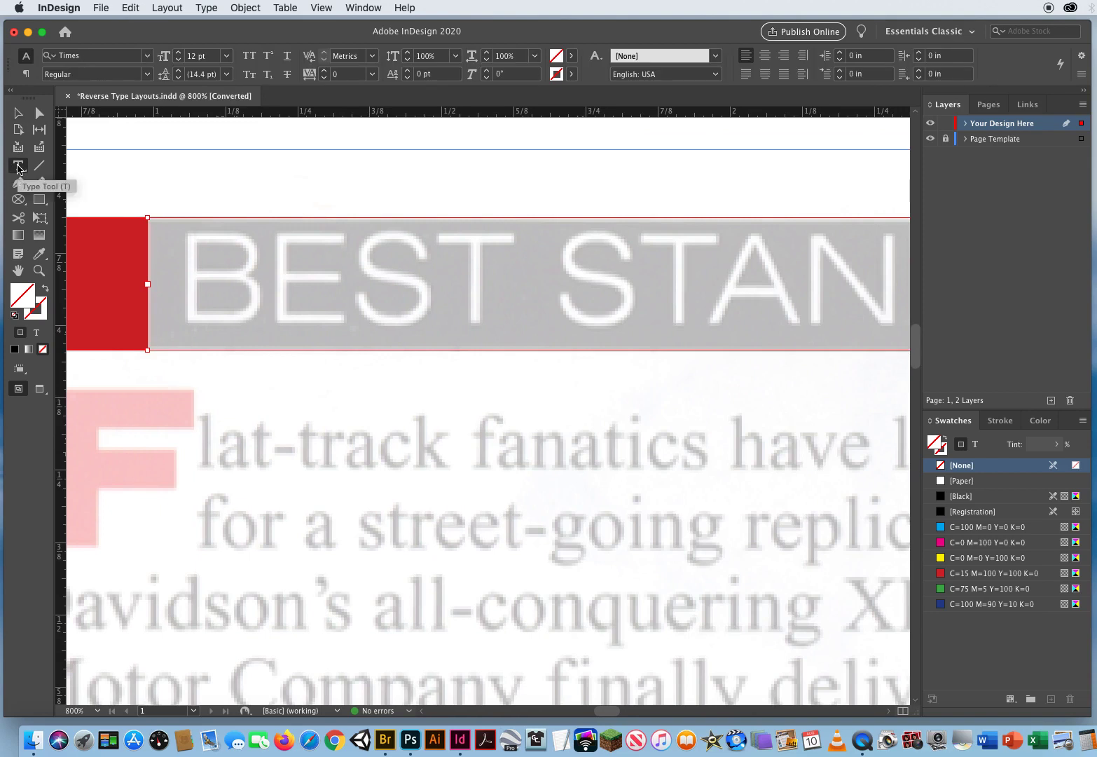
click(199, 261)
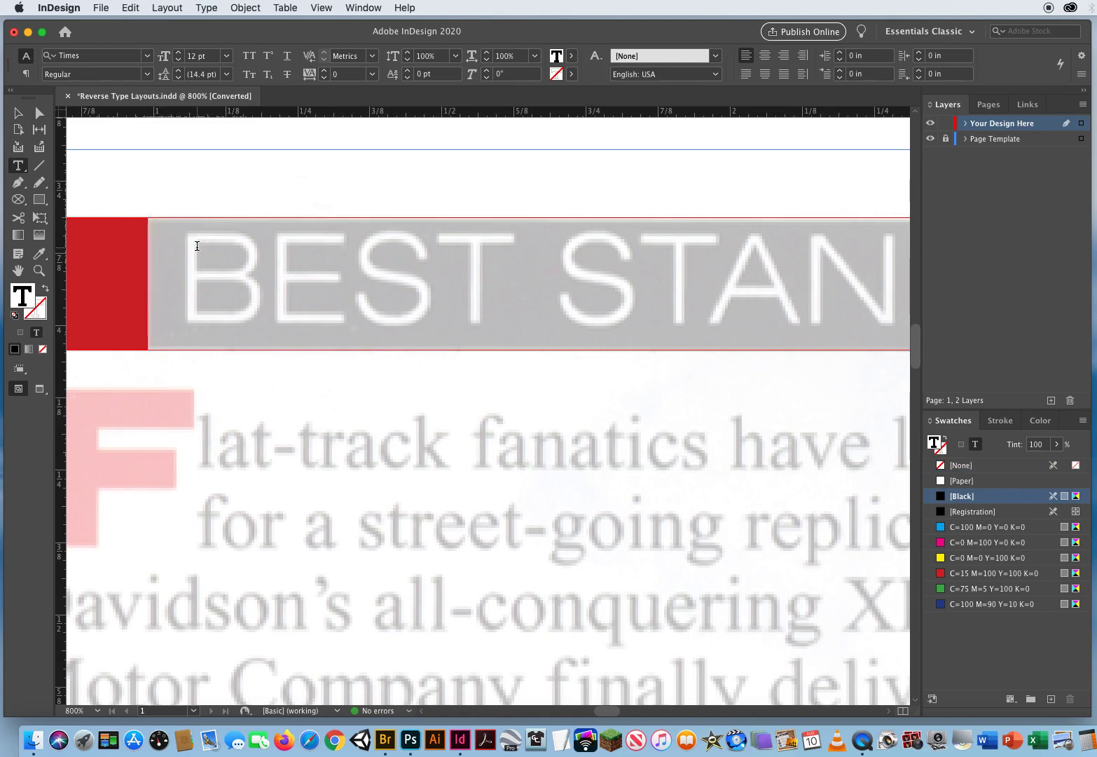
text(BEST S)
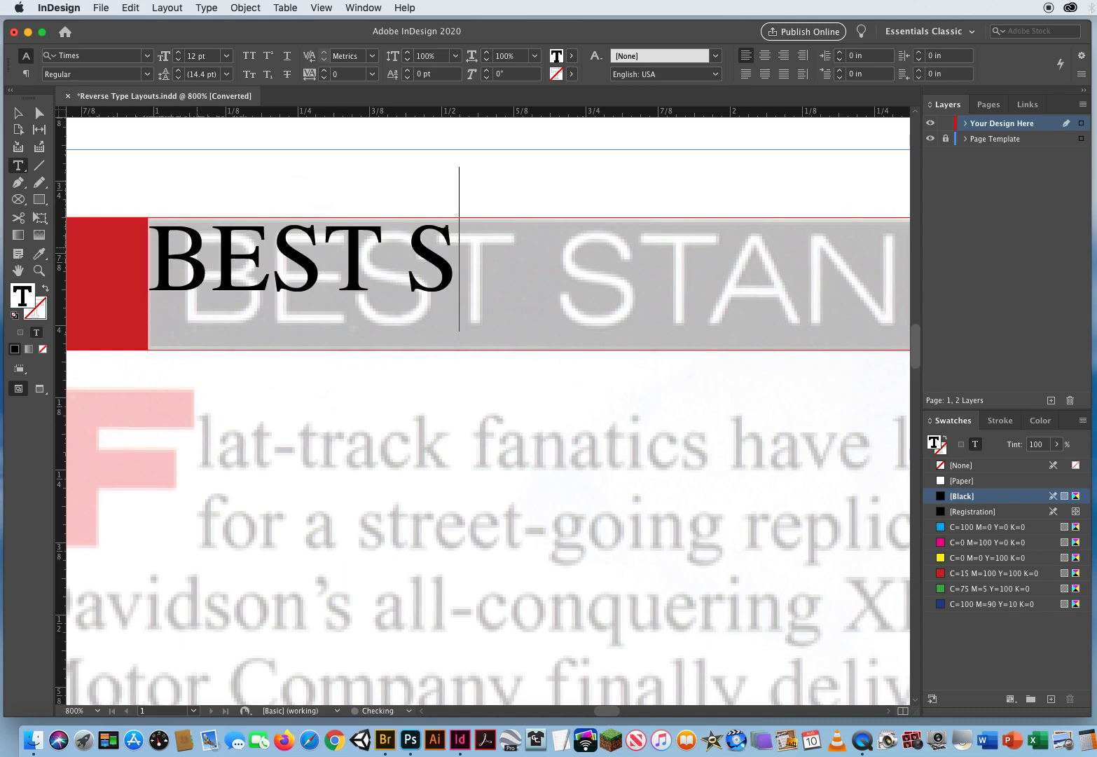
text(TANDARD)
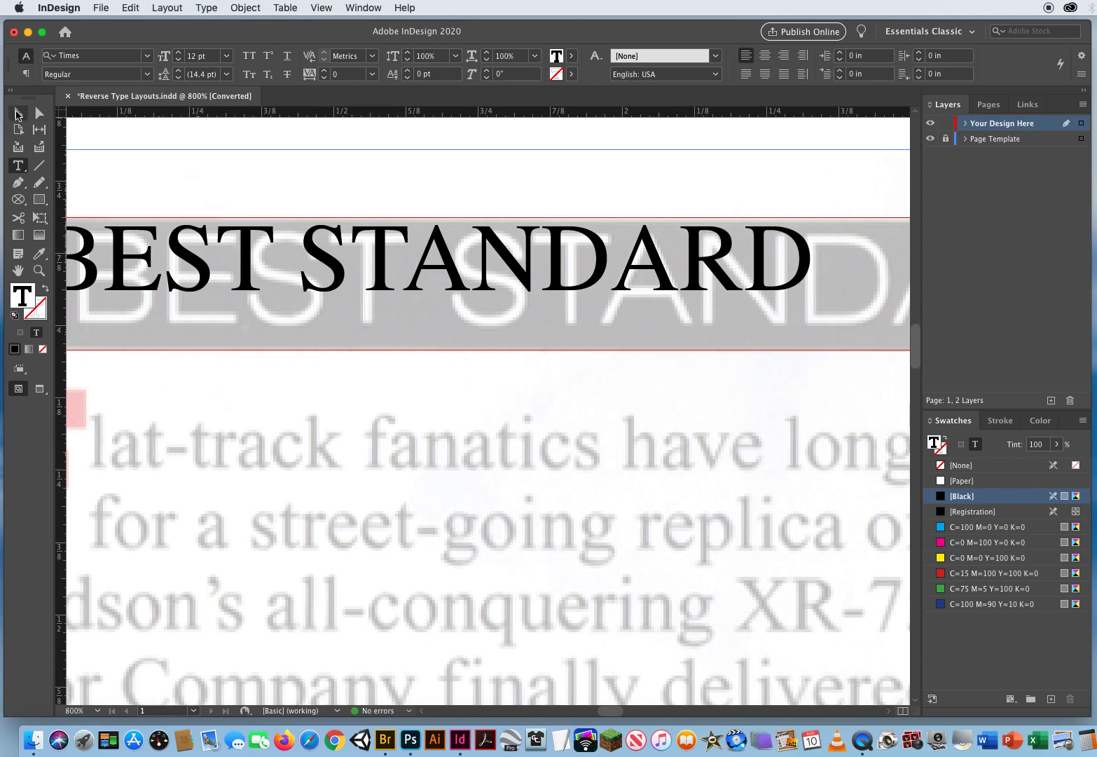
Append 'HARLEY-DAVIDSON XR1200' right after STANDARD in the frame
click(18, 113)
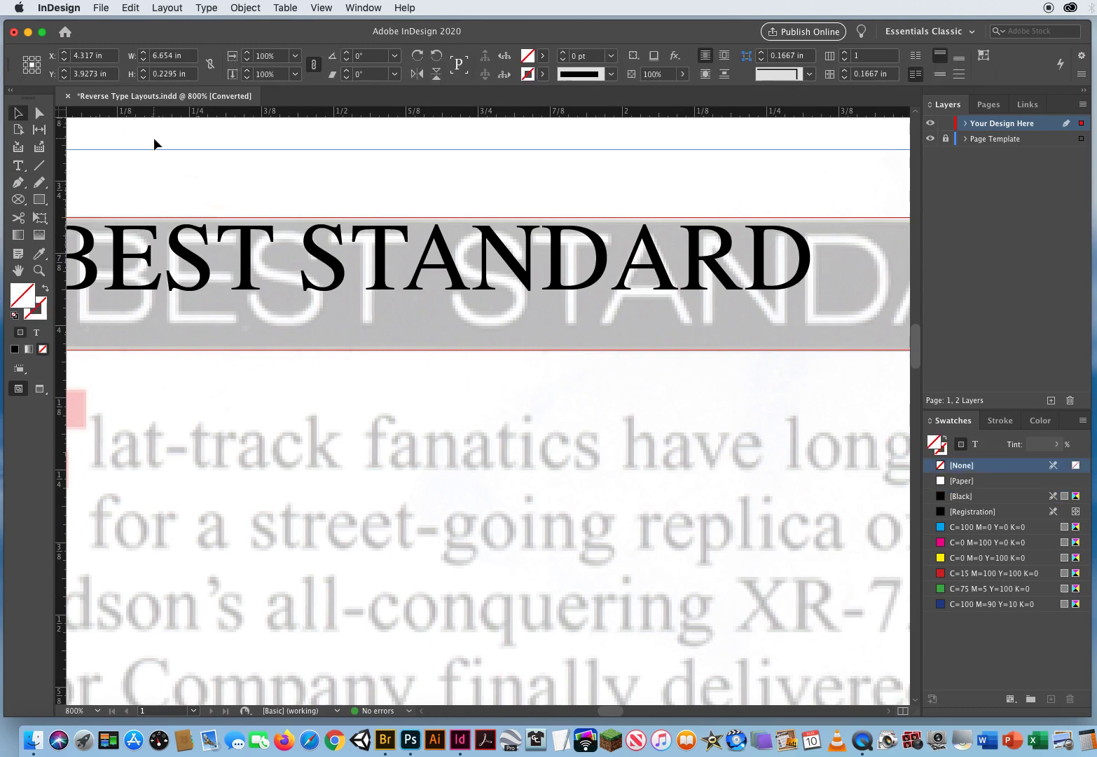
key(super+minus)
key(super+minus)
key(super+minus)
key(super+minus)
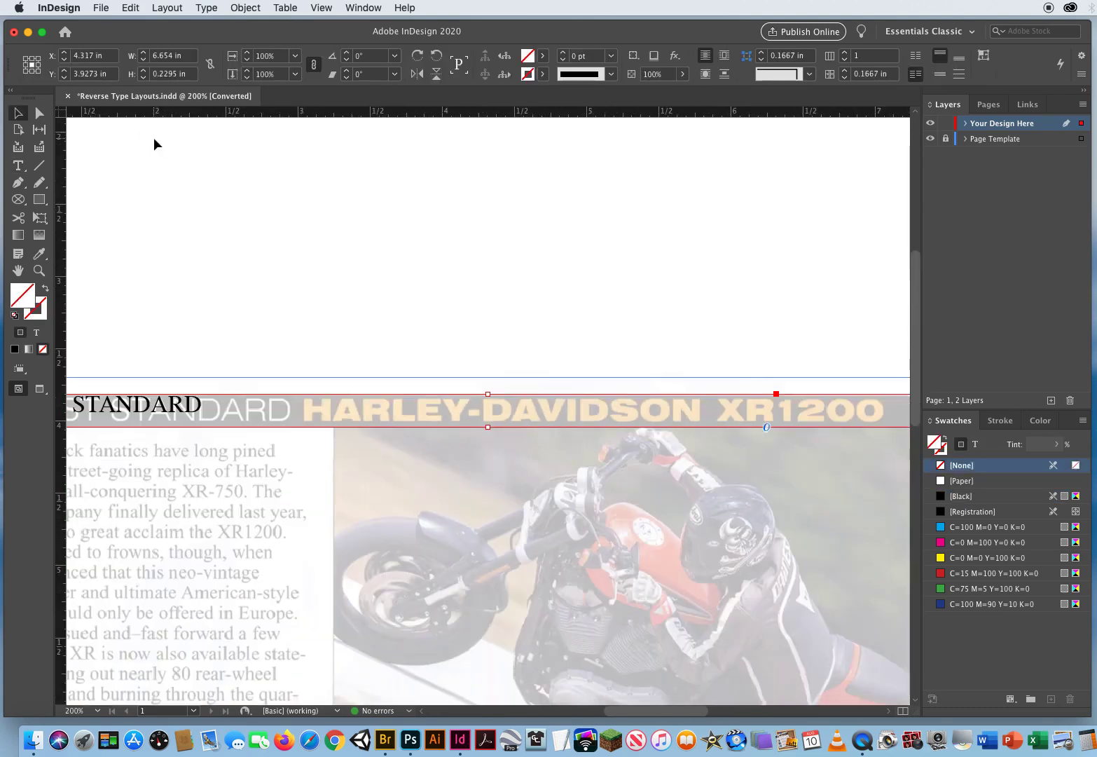
scroll(392, 193, left, 5)
scroll(393, 193, down, 1)
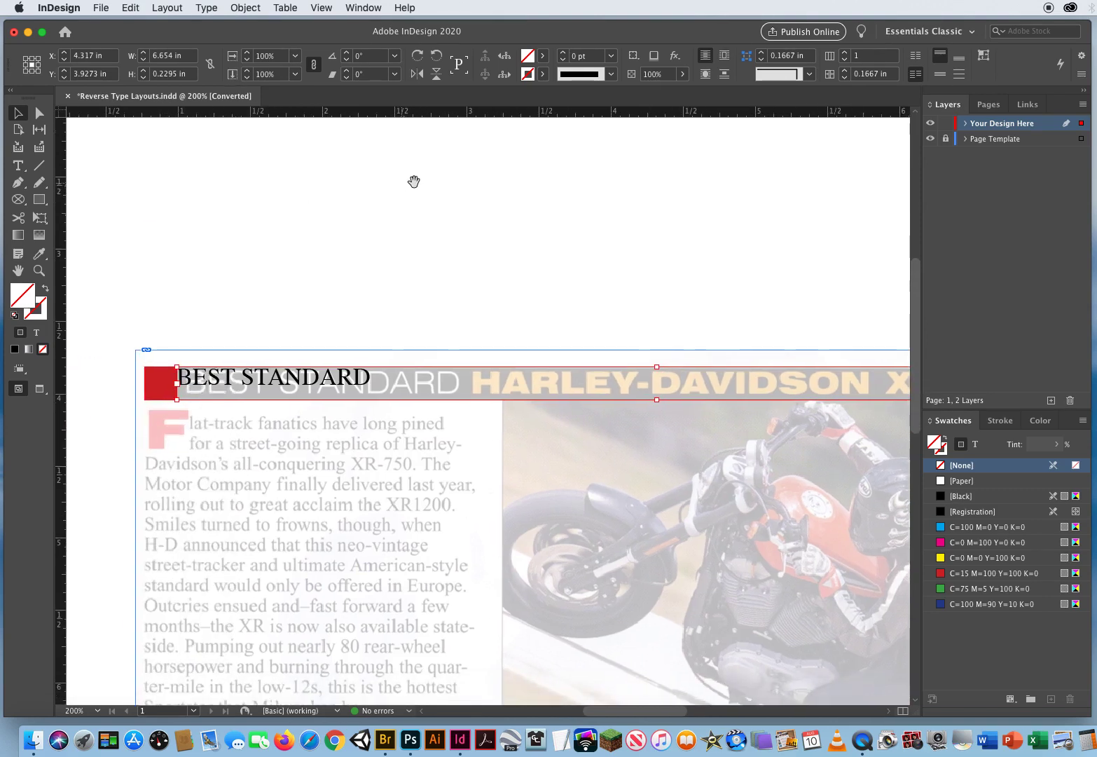
drag(398, 267, 202, 206)
key(t)
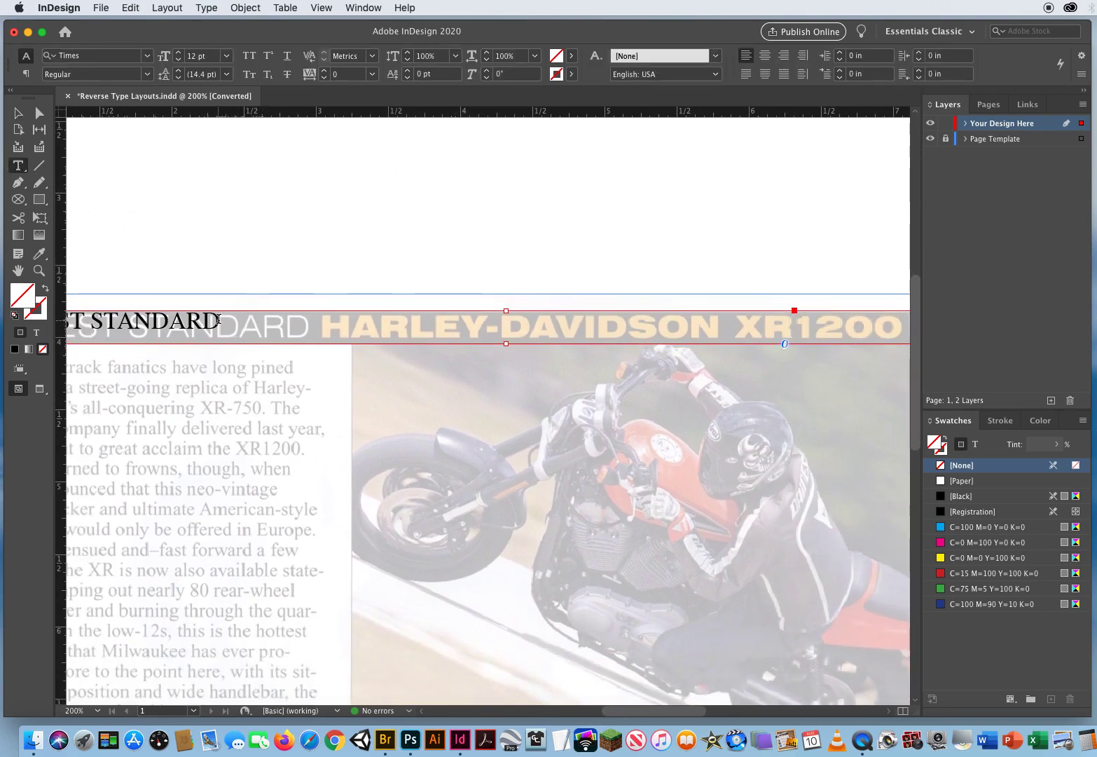
click(218, 319)
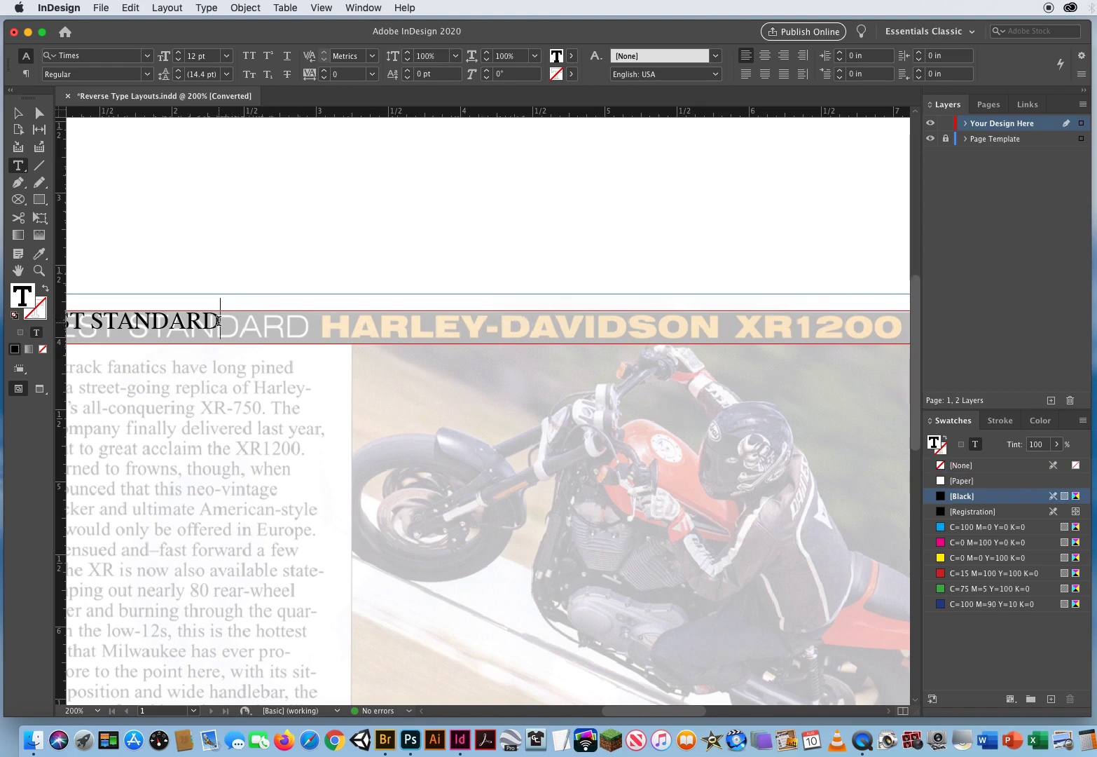
text(HARL)
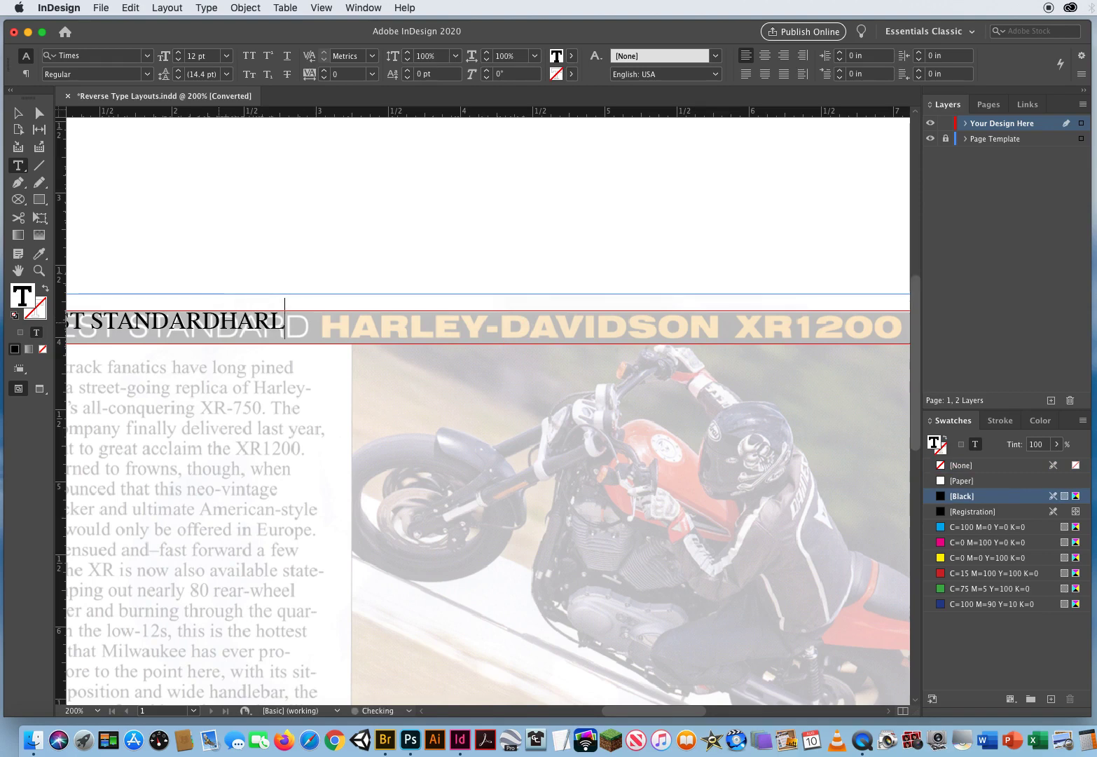
text(EY-DAVIDSON)
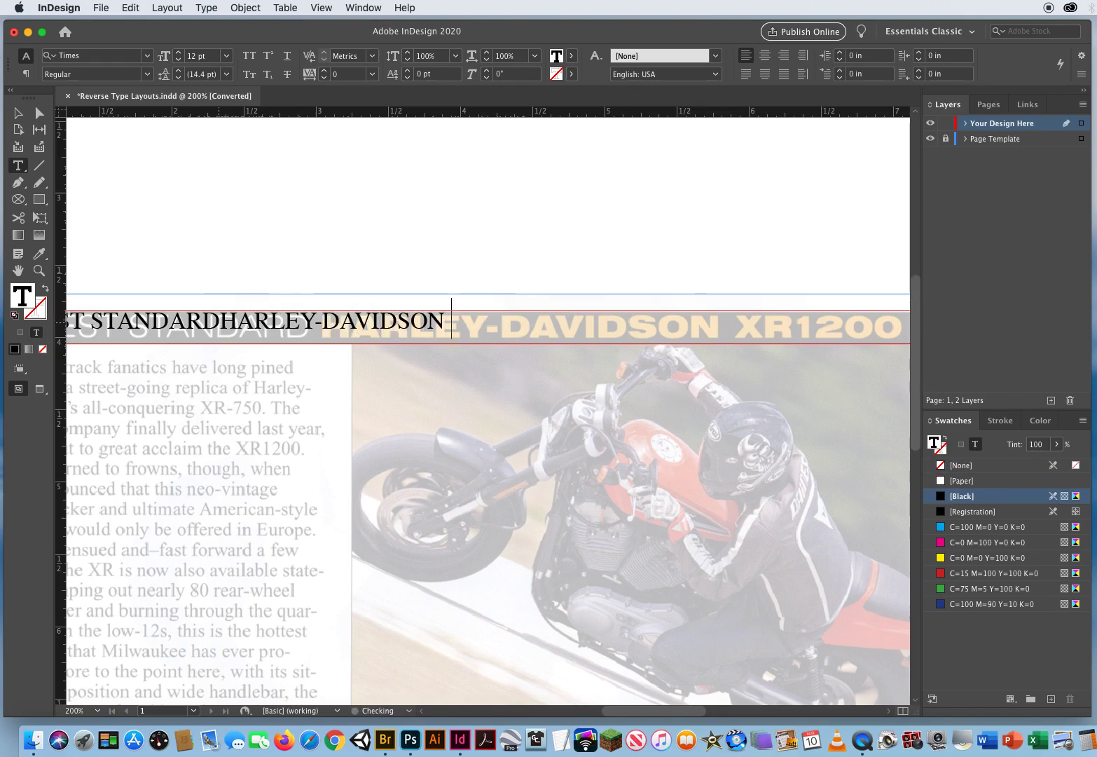
text( XR1200)
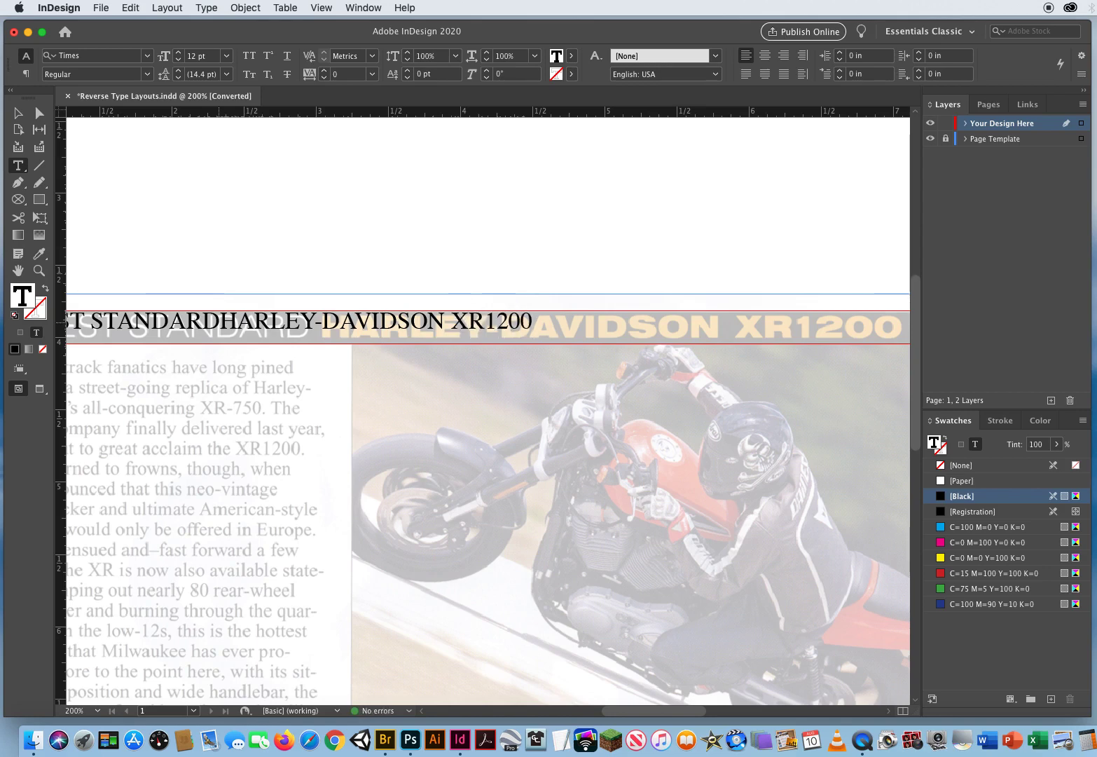
Select the words BEST STANDARD in the heading
key(Escape)
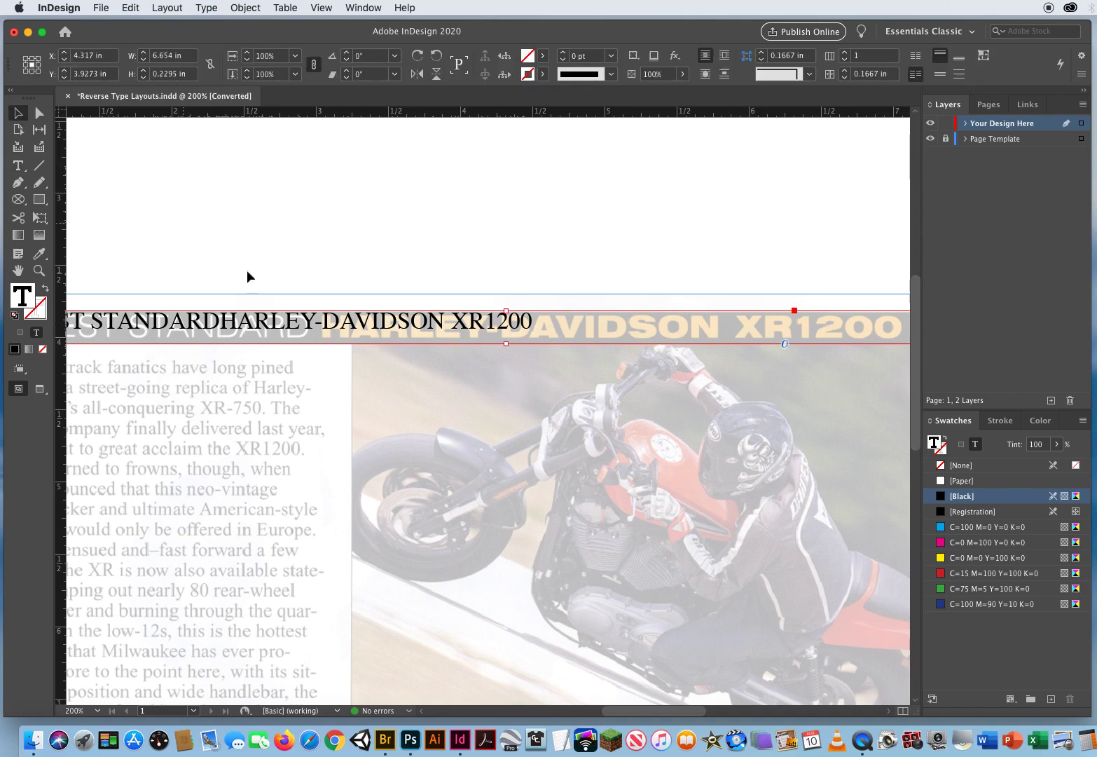
scroll(349, 432, left, 2)
scroll(348, 432, left, 3)
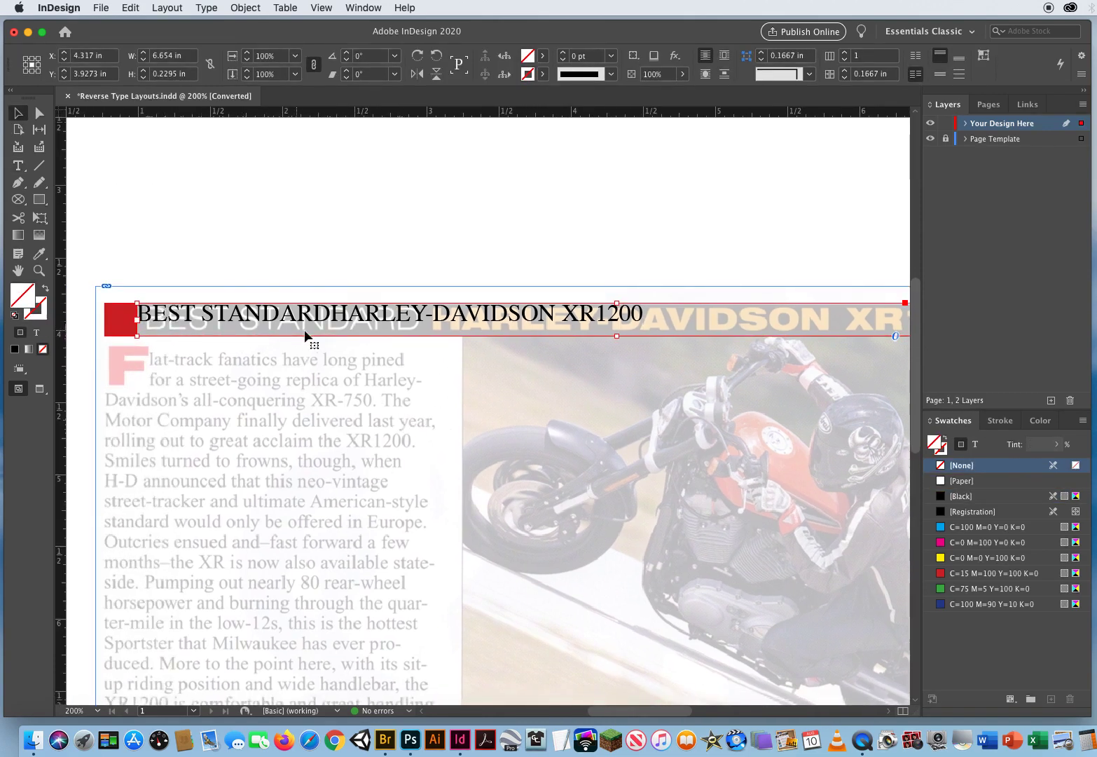
click(19, 165)
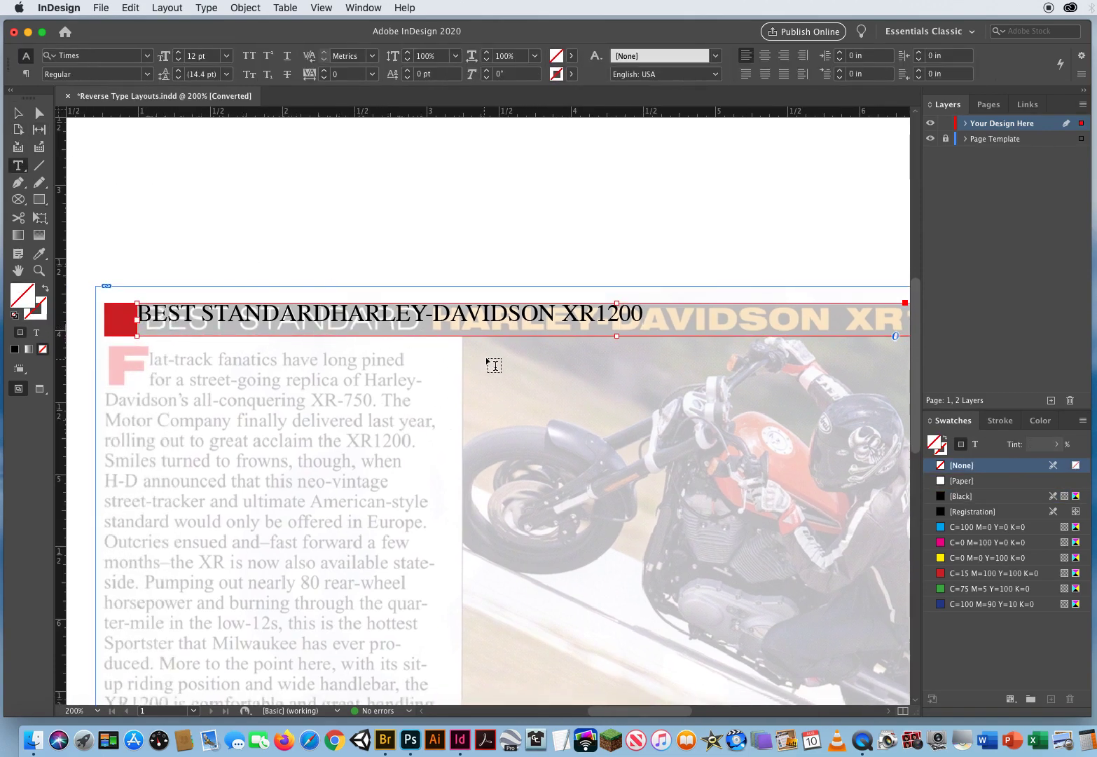
drag(330, 312, 137, 312)
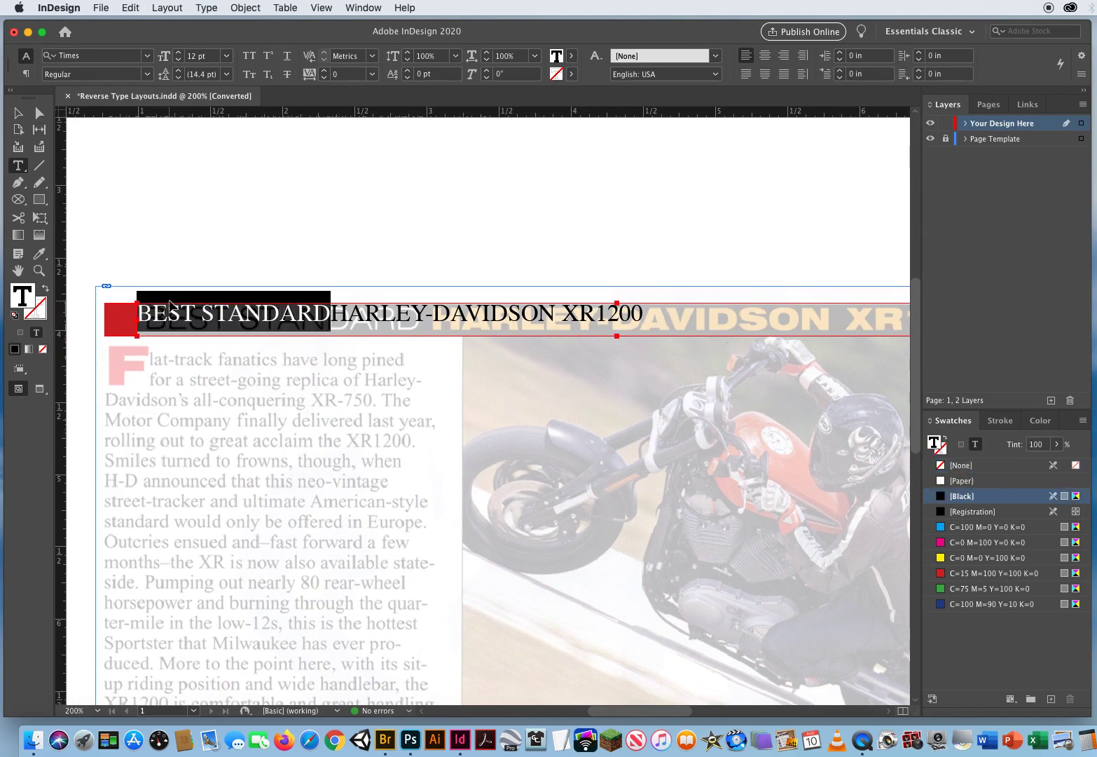
Show the Character panel and replace the Times font name with 'ARI' to list Arial fonts
key(super+t)
drag(910, 401, 601, 158)
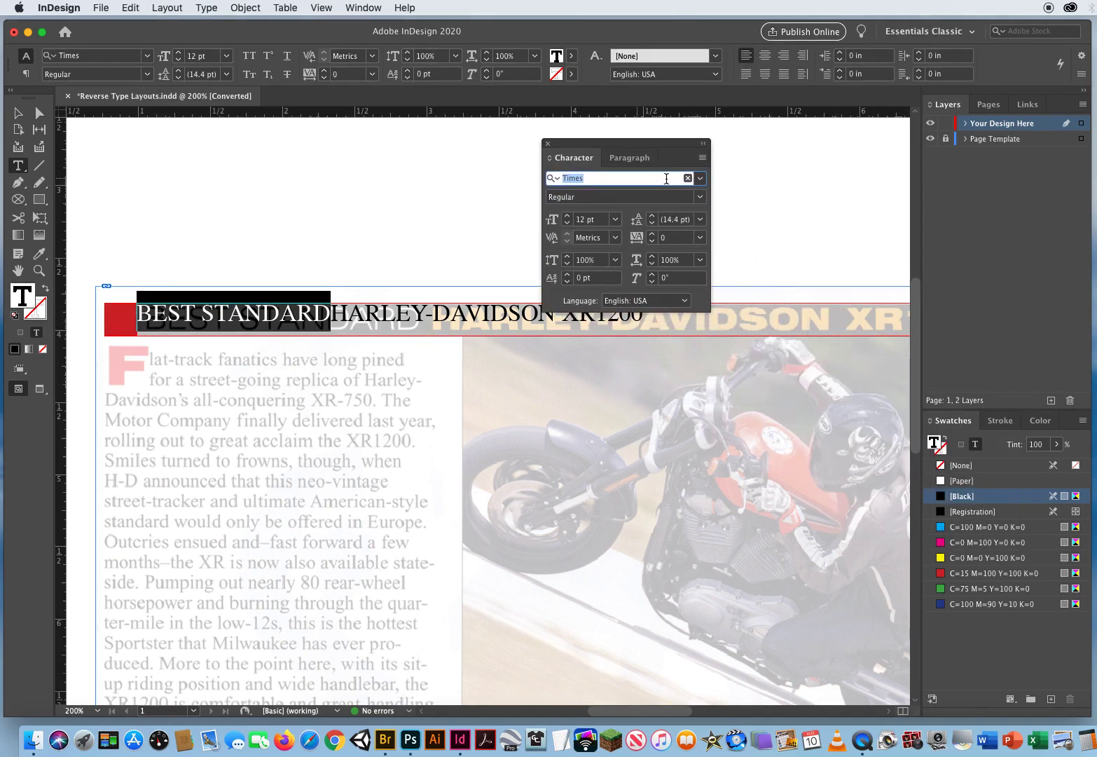
click(606, 180)
drag(605, 178, 549, 178)
text(ARI)
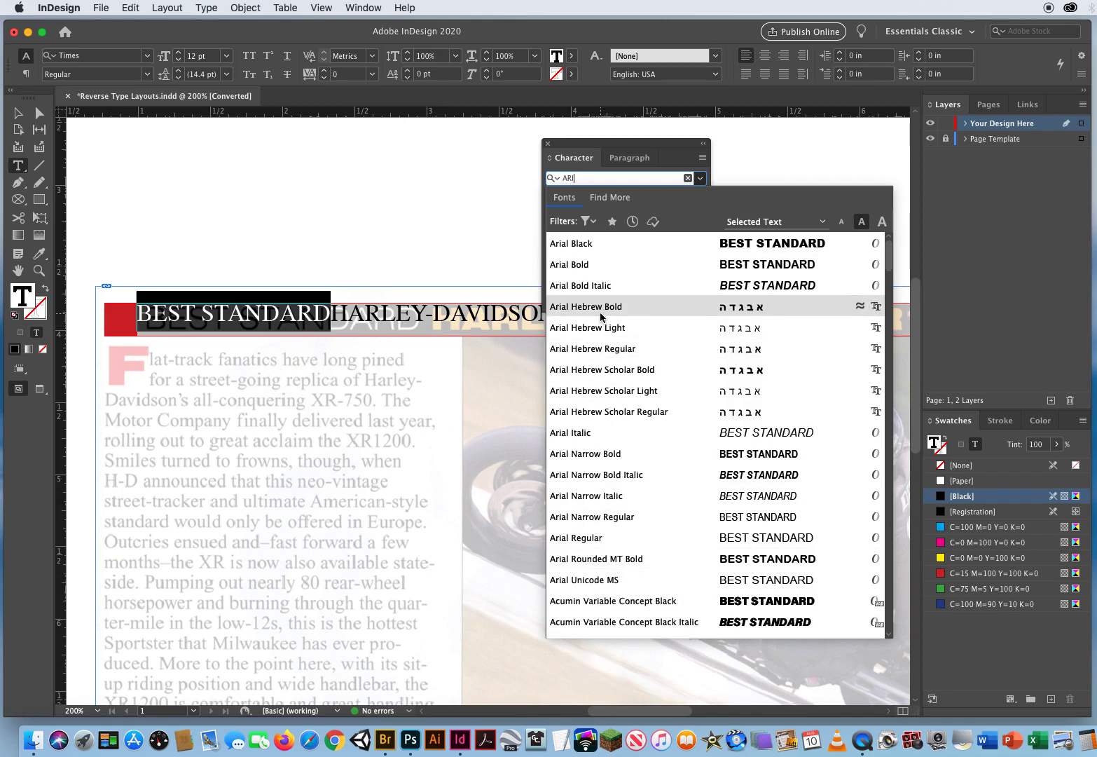
Set BEST STANDARD to Arial Regular at 15 pt, then select the whole headline
click(576, 539)
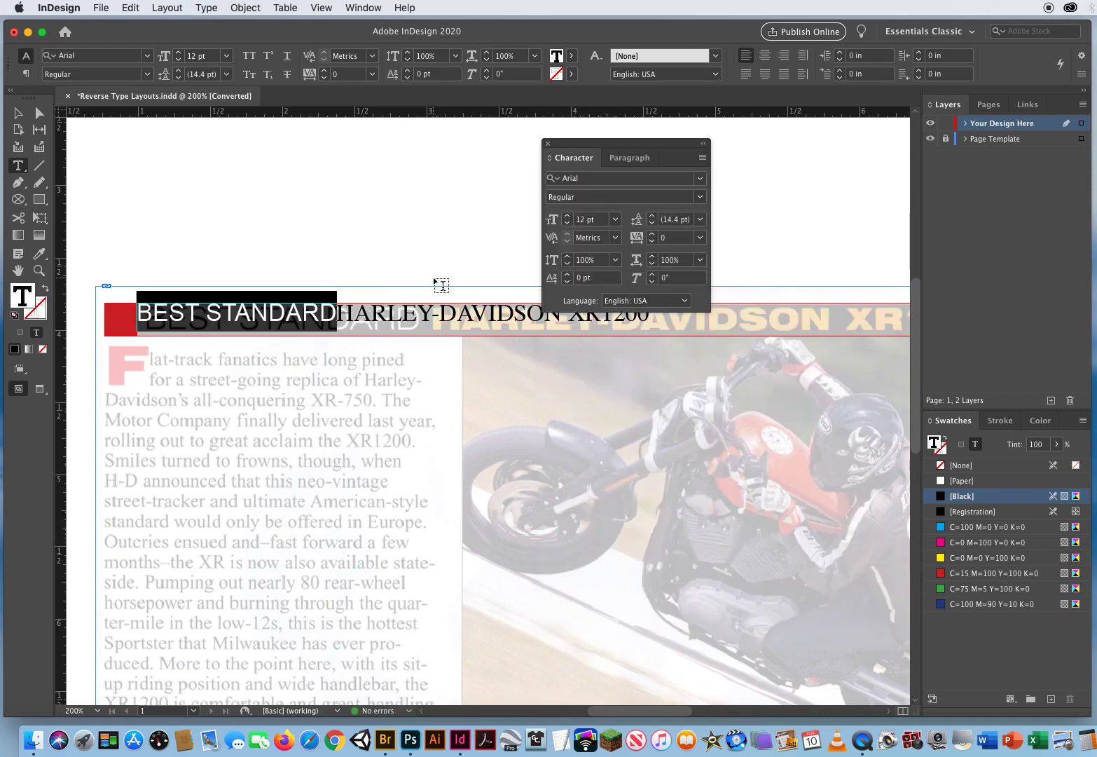
drag(565, 145, 603, 137)
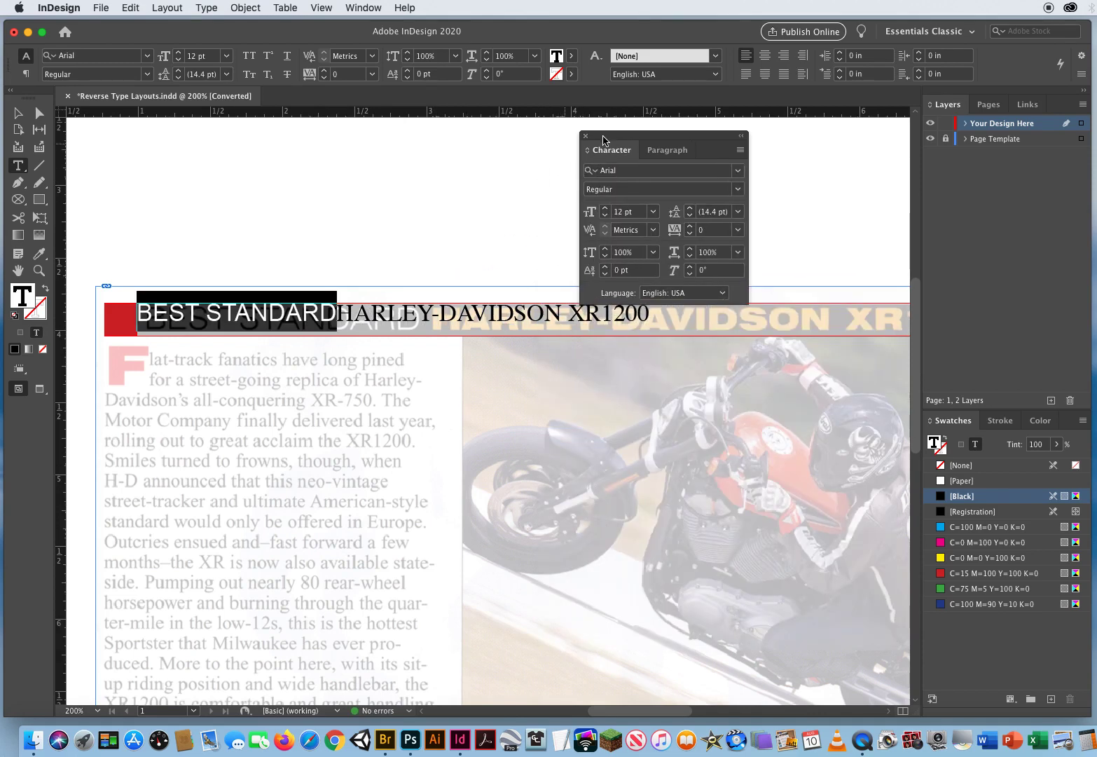
click(638, 212)
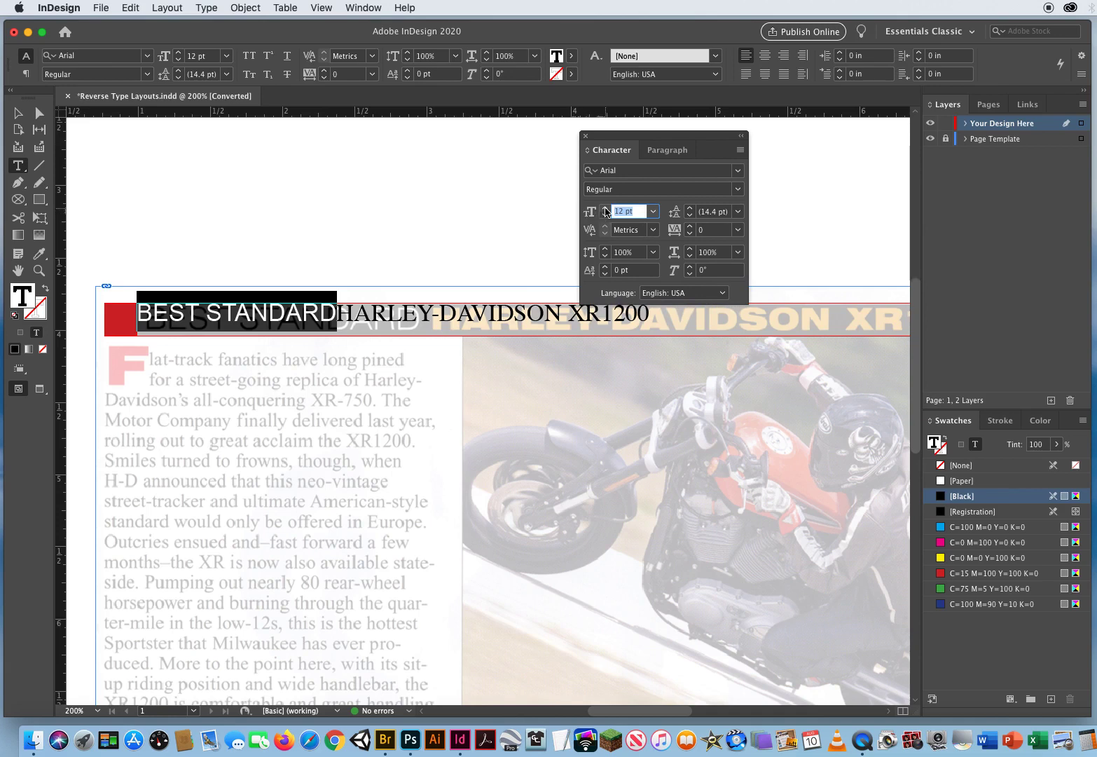
click(607, 209)
click(606, 209)
click(606, 209)
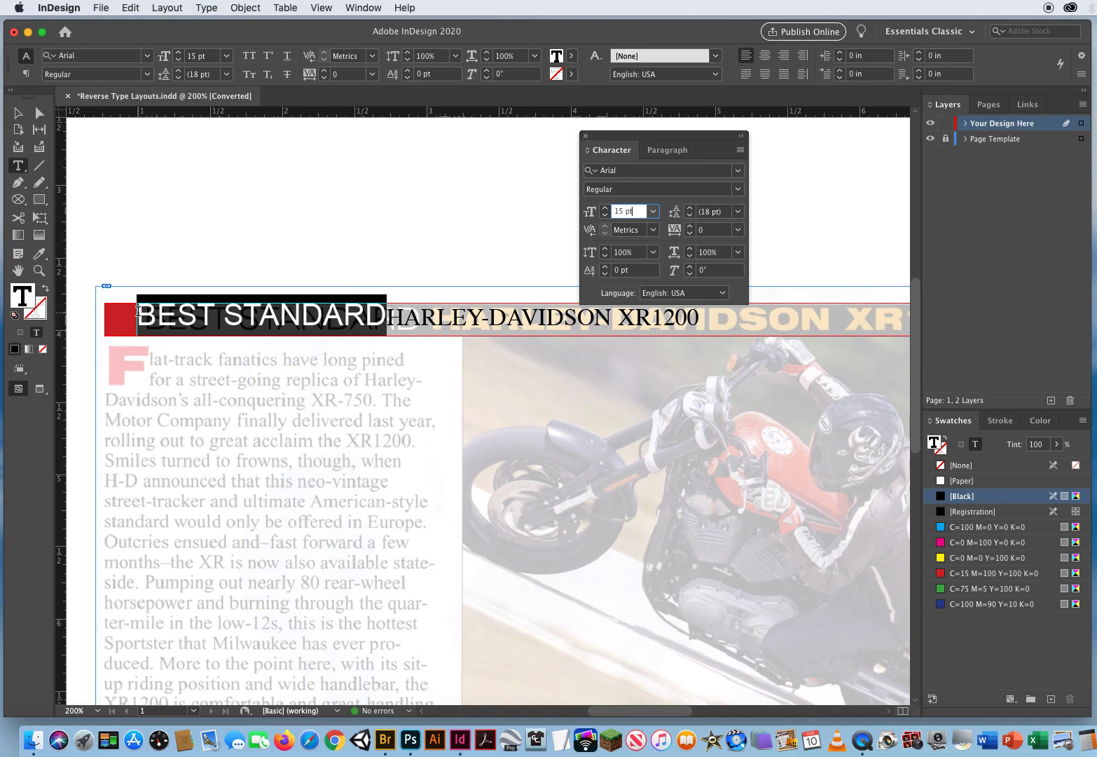
drag(143, 312, 701, 327)
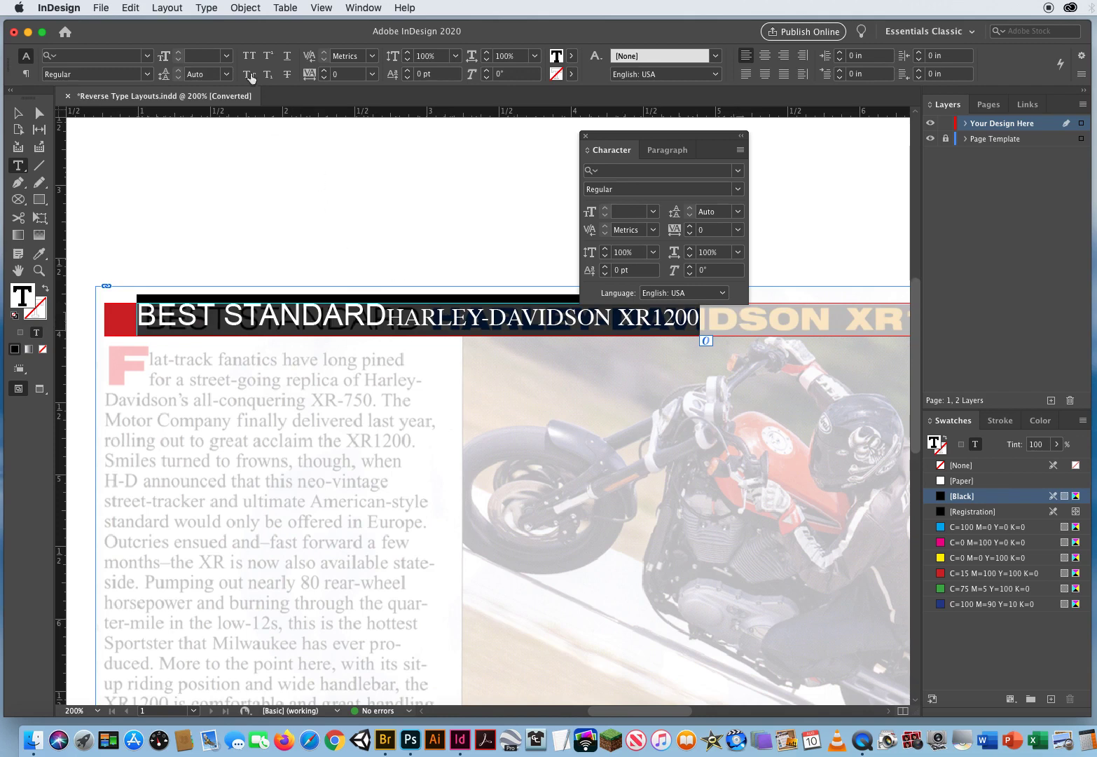
Set the headline frame's vertical justification to Center in Text Frame Options
click(244, 8)
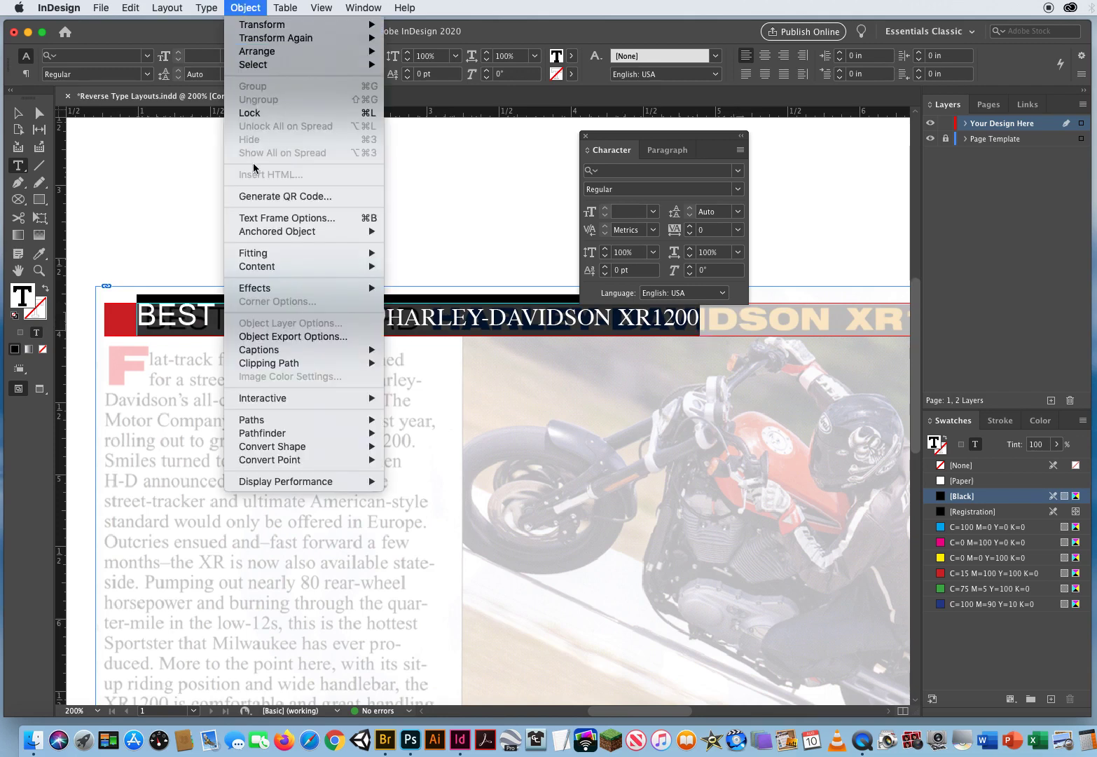
click(259, 218)
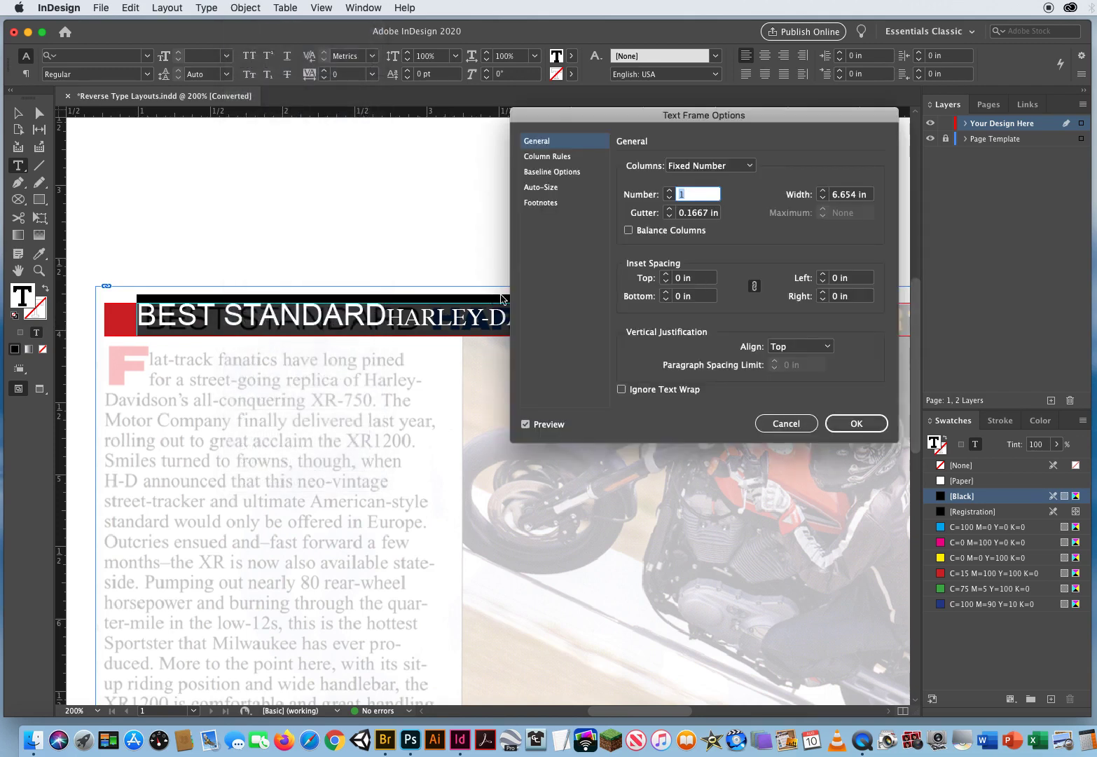
click(802, 348)
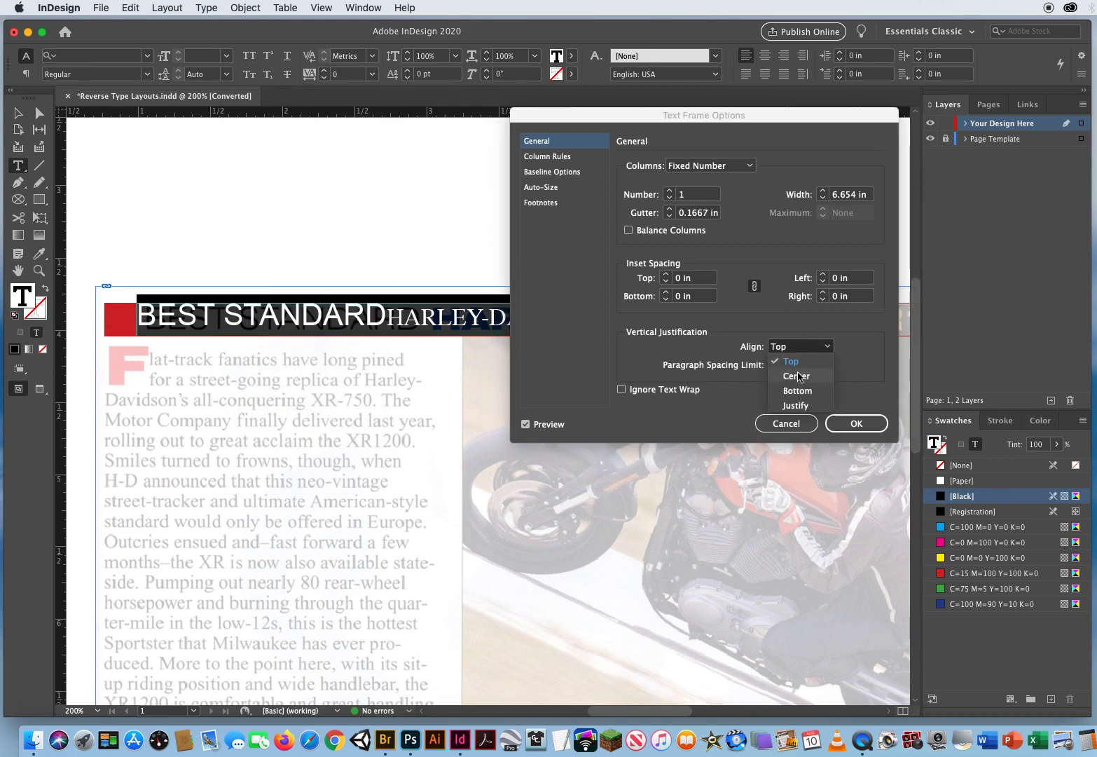
click(797, 376)
click(849, 425)
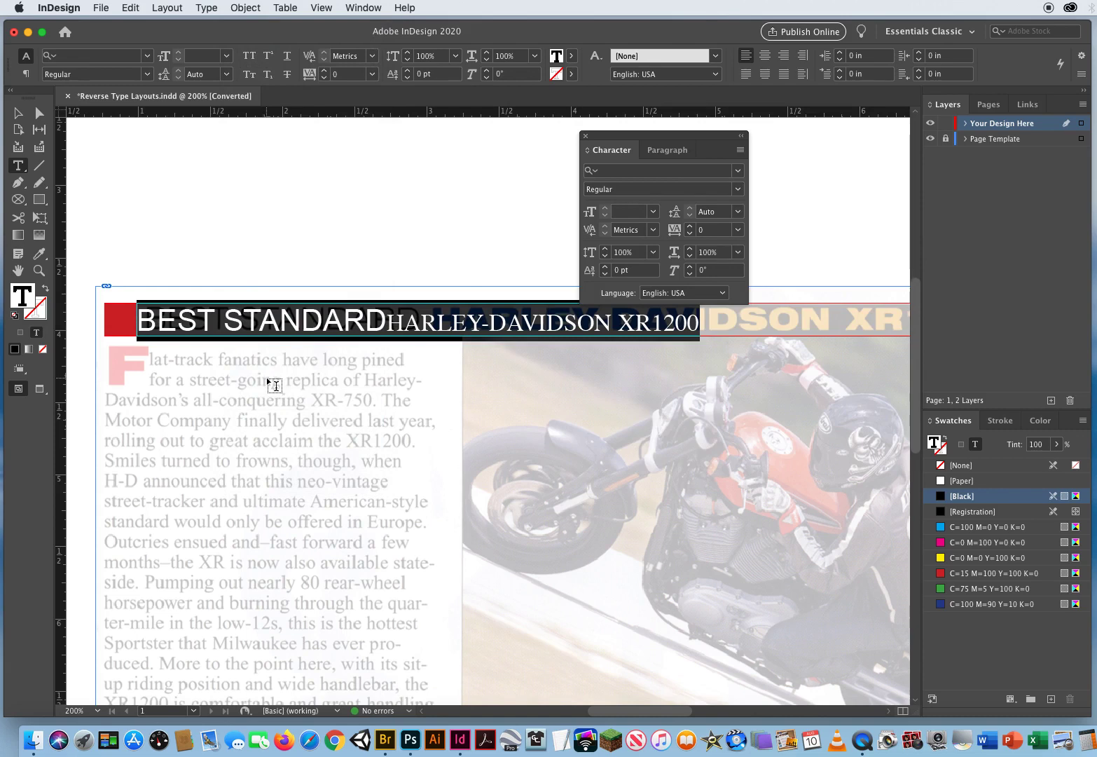
Zoom to 400% on the BEST STANDARD headline
key(Escape)
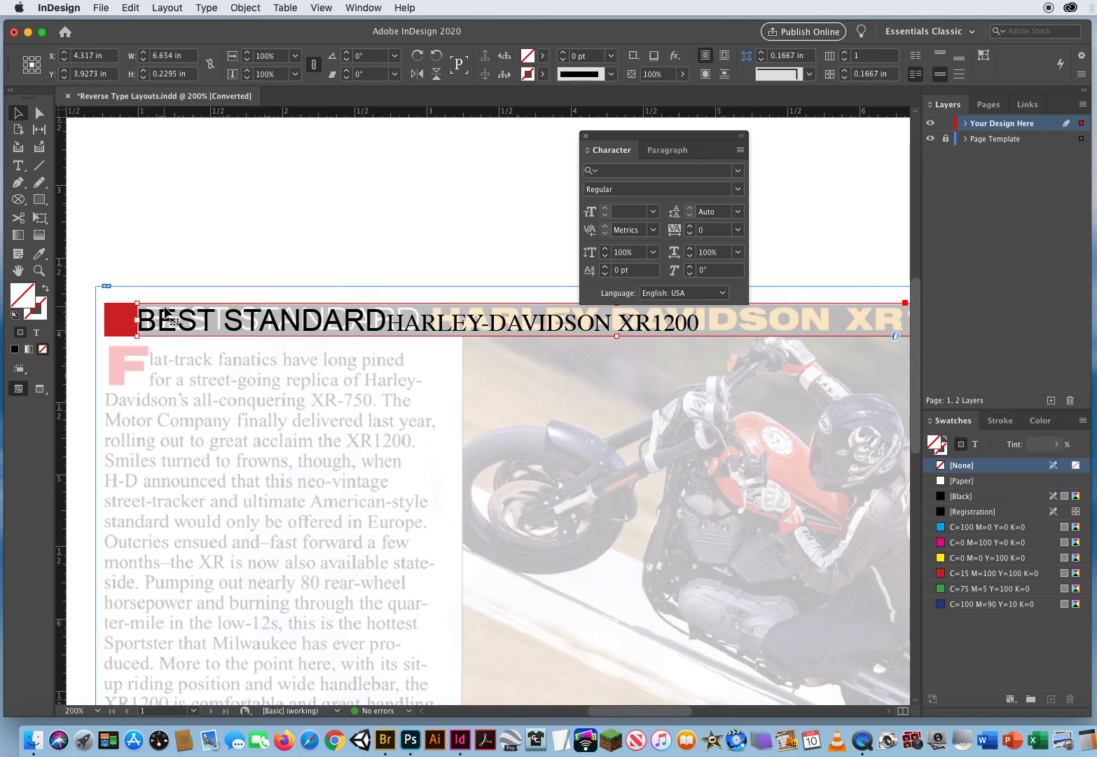
click(39, 271)
click(297, 333)
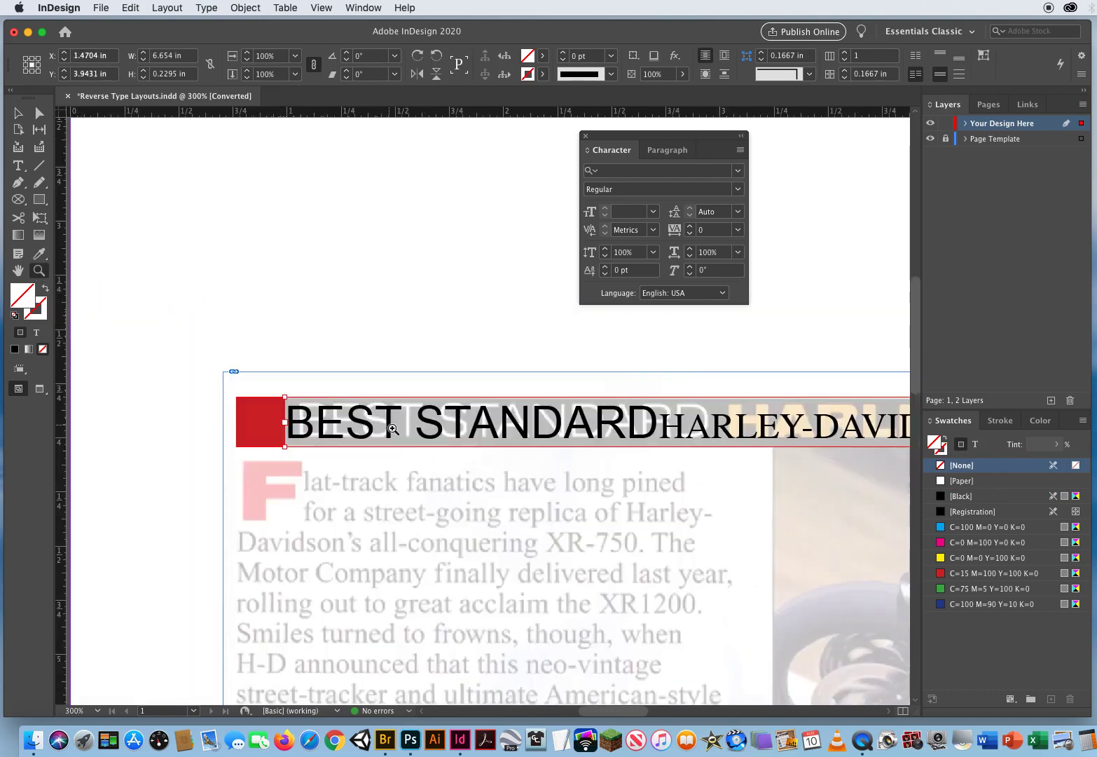
click(297, 332)
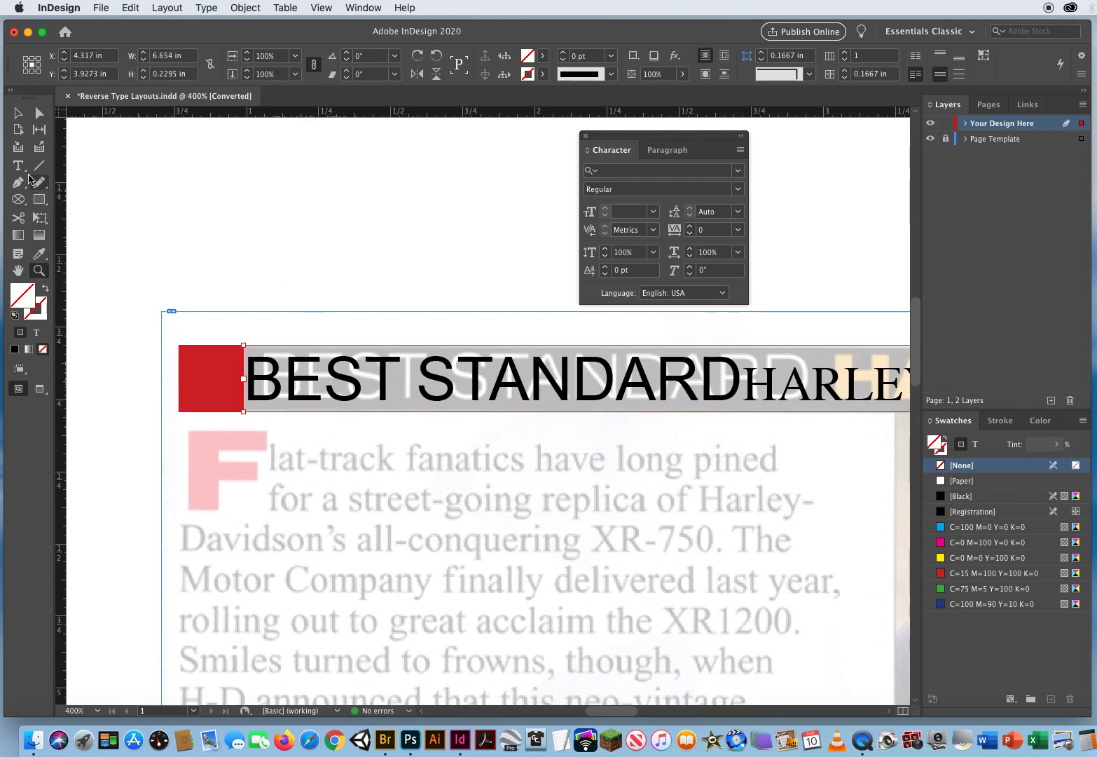
click(18, 166)
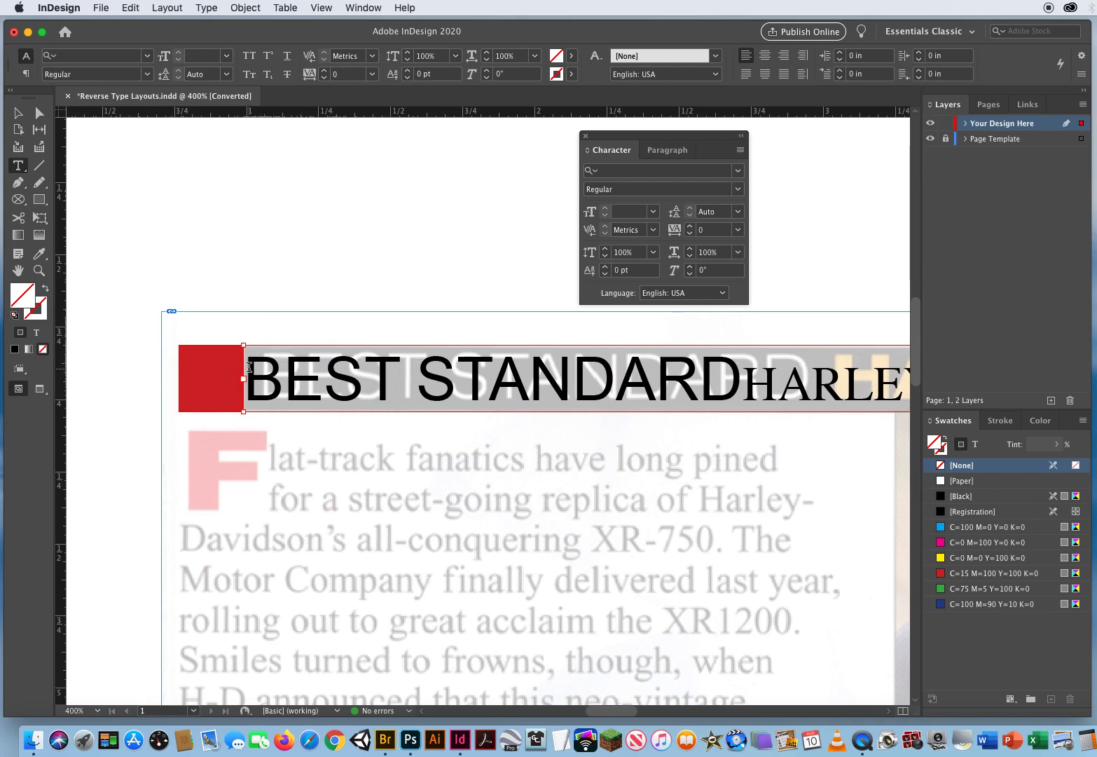
drag(246, 366, 312, 416)
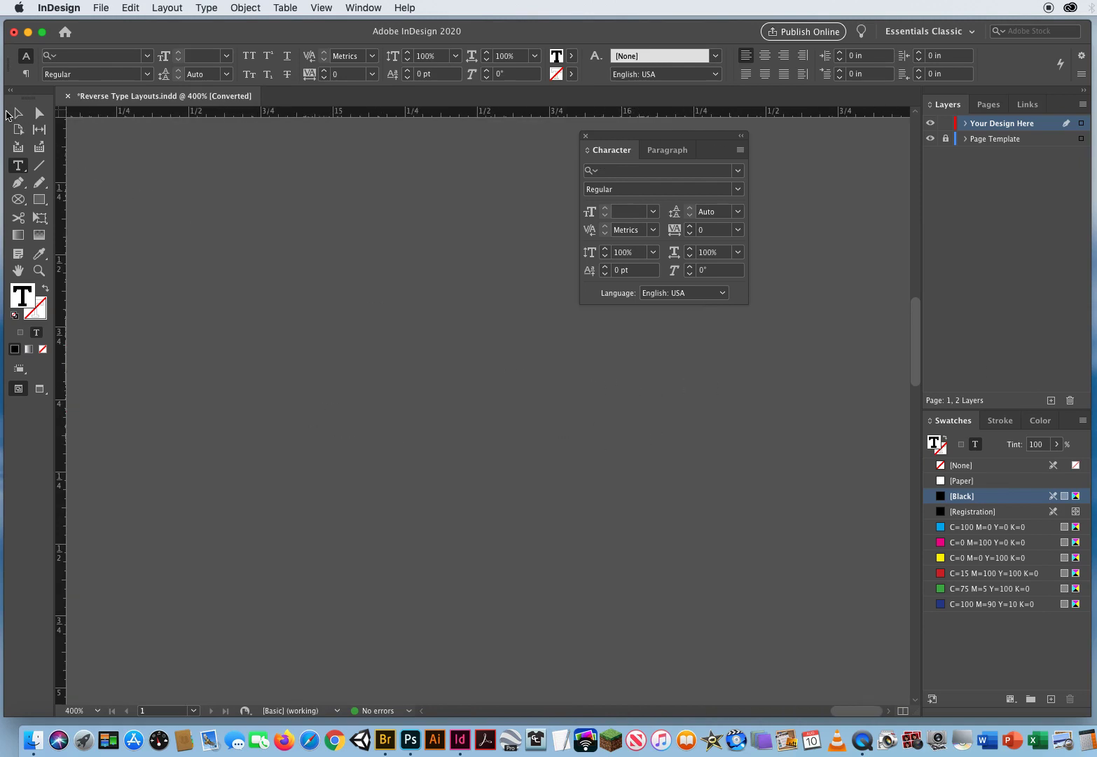
Select the BEST STANDARD text frame as an object with the Selection tool
click(17, 112)
click(312, 353)
drag(184, 498, 677, 503)
scroll(677, 503, left, 20)
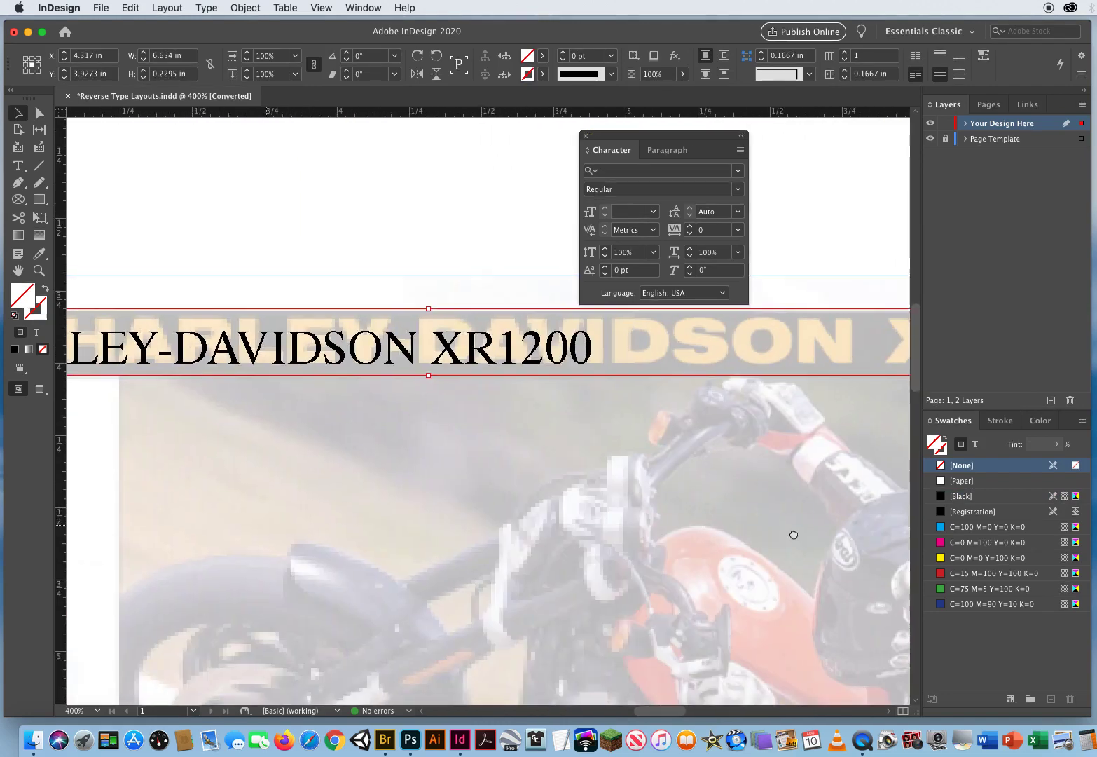
scroll(681, 554, left, 10)
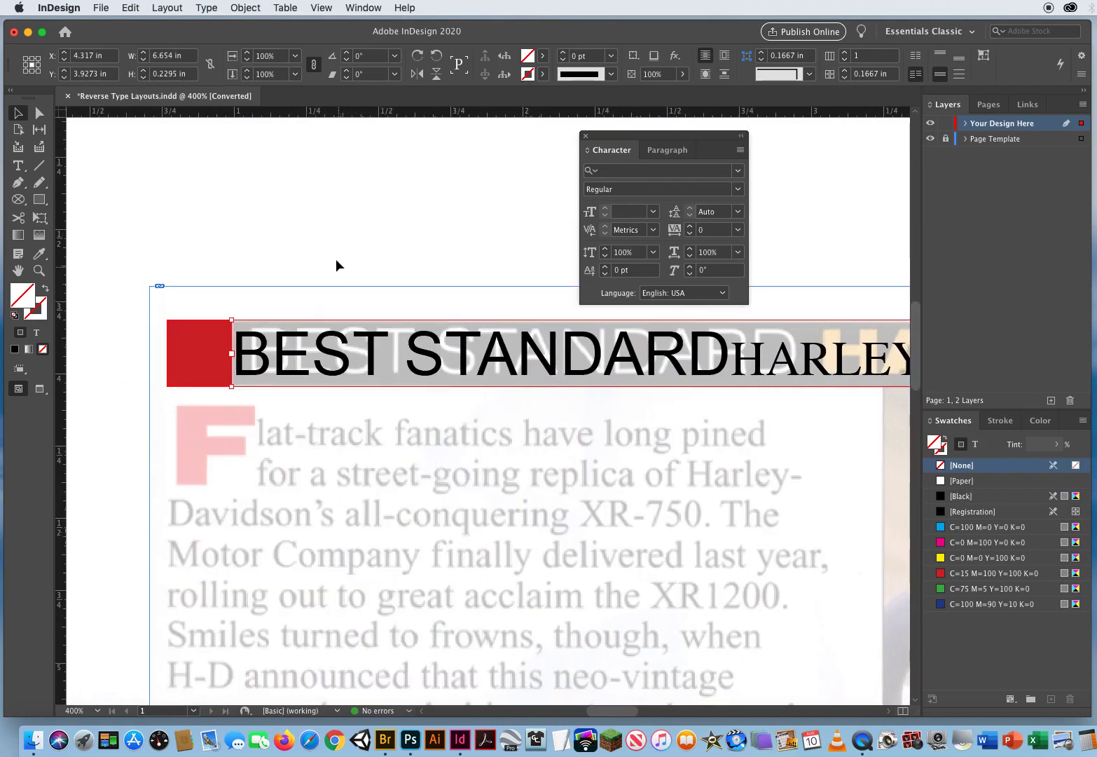
drag(344, 246, 429, 371)
Unlink the inset spacing and set the headline frame's left inset to 0.0625 in
click(247, 8)
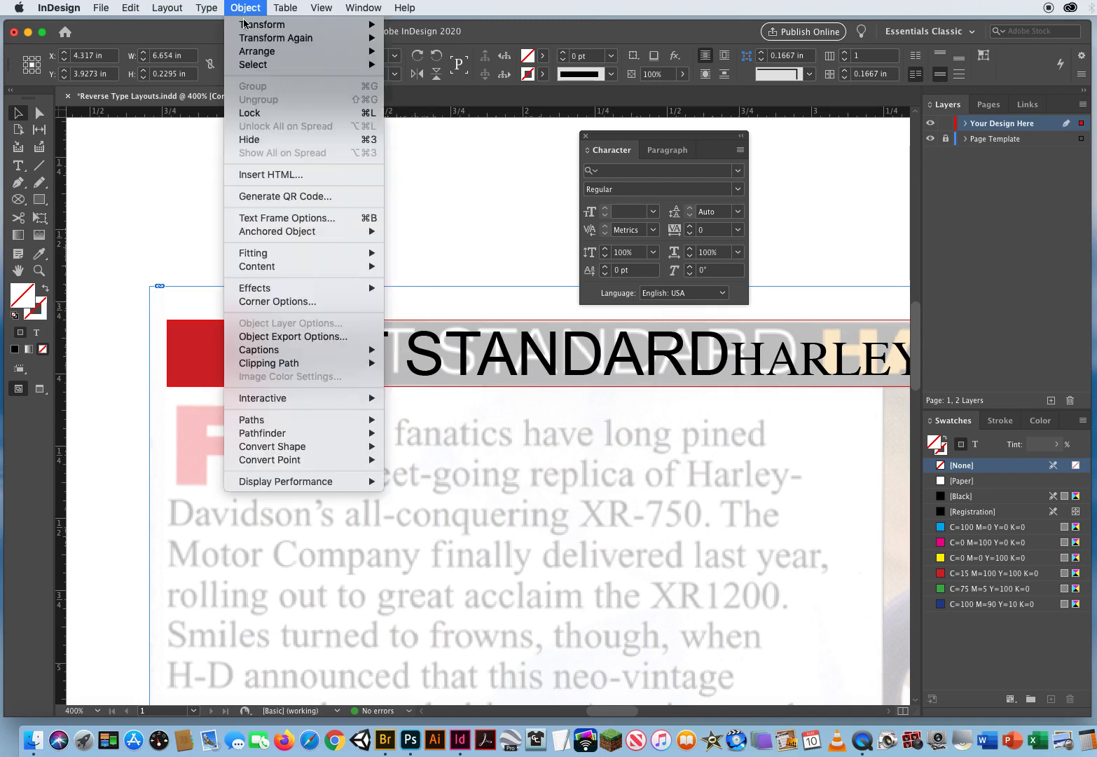
click(263, 218)
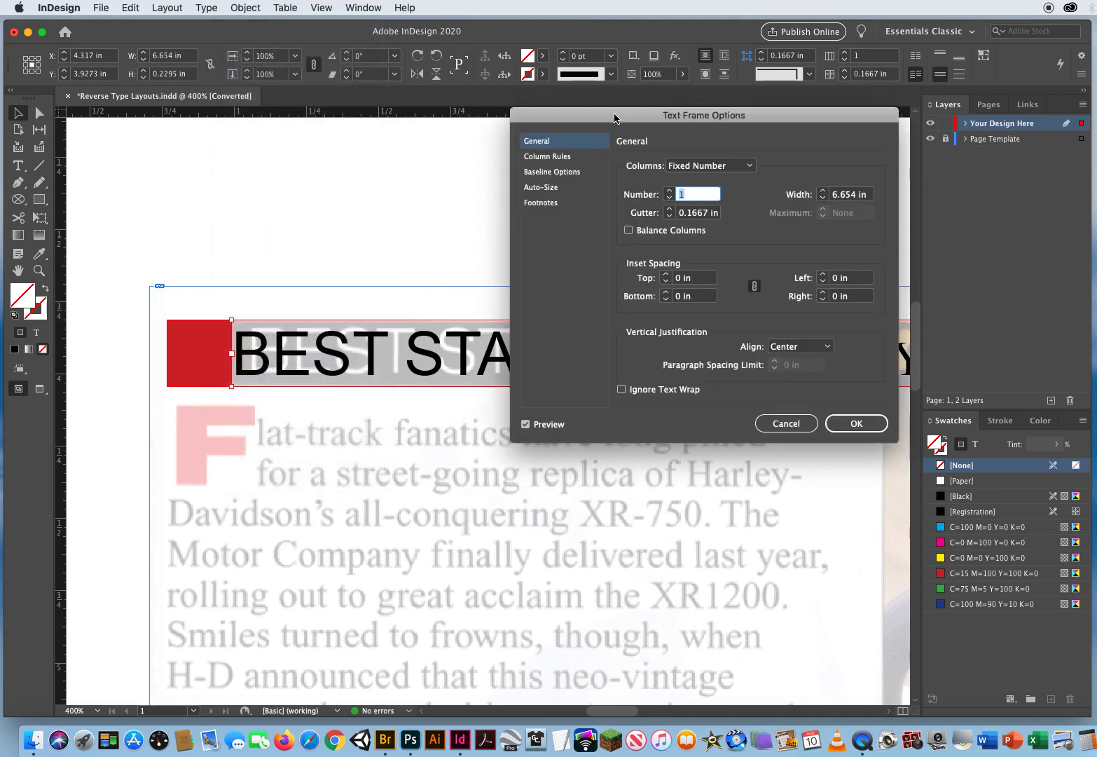
mouse_move(614, 117)
mouse_down()
mouse_move(522, 137)
mouse_move(612, 139)
mouse_up()
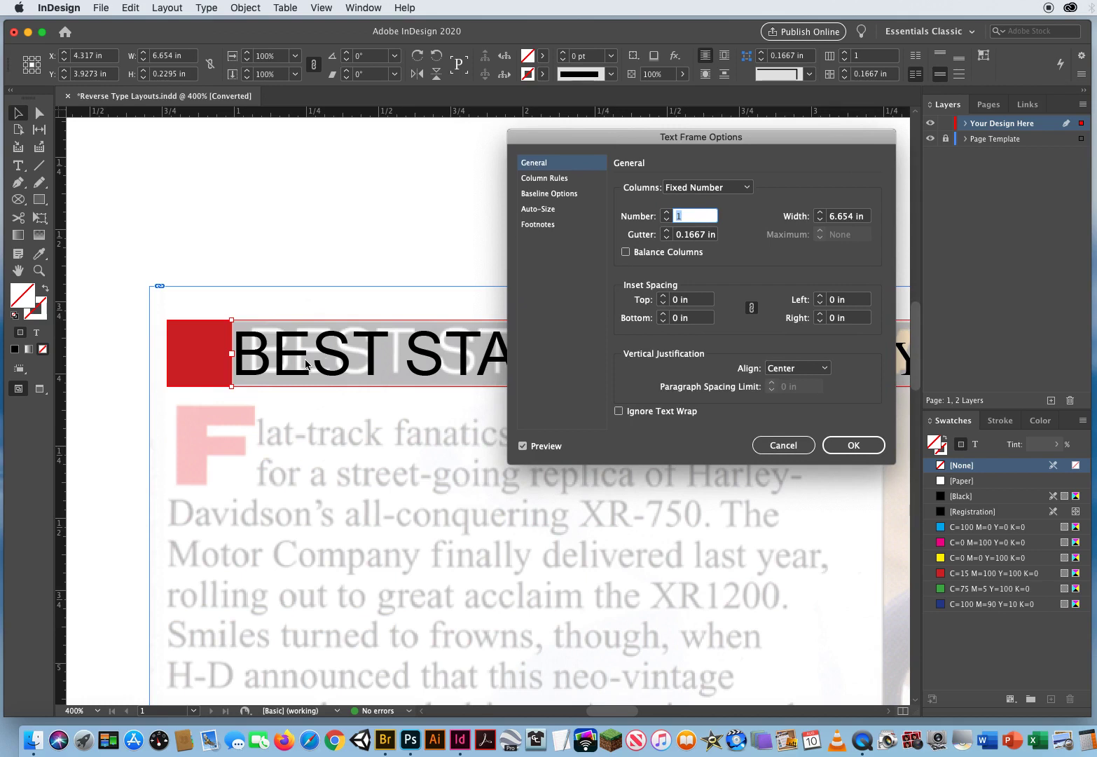
click(752, 308)
click(752, 309)
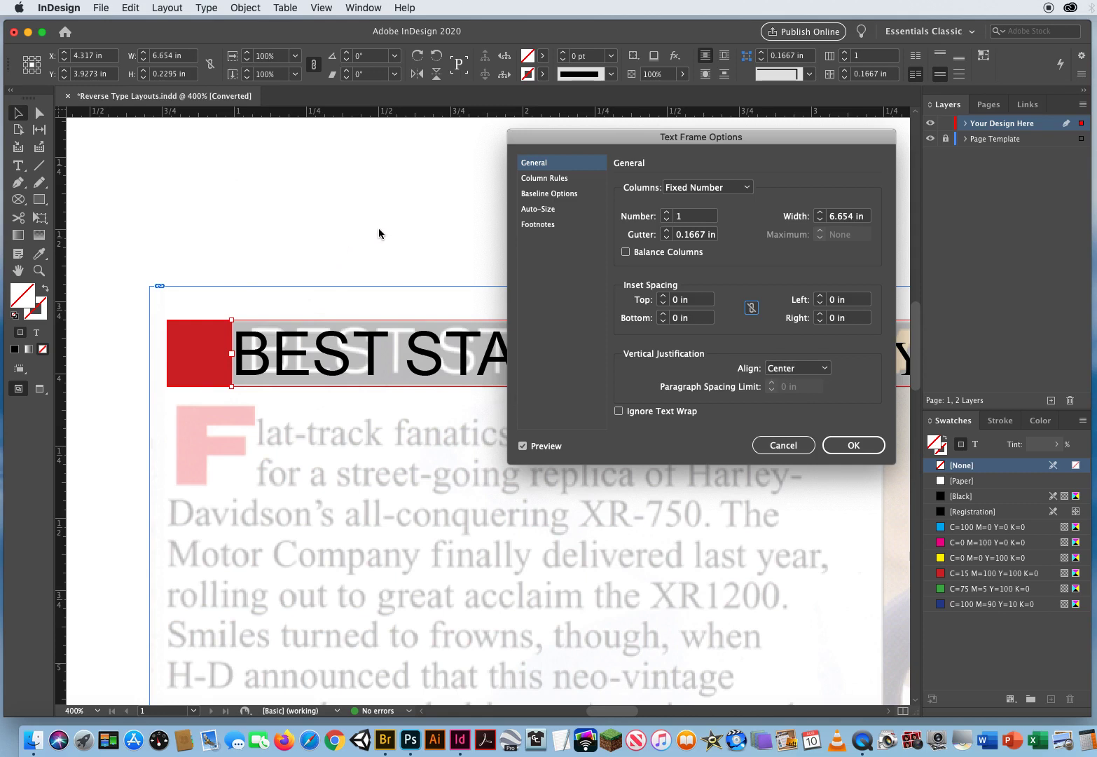
click(858, 300)
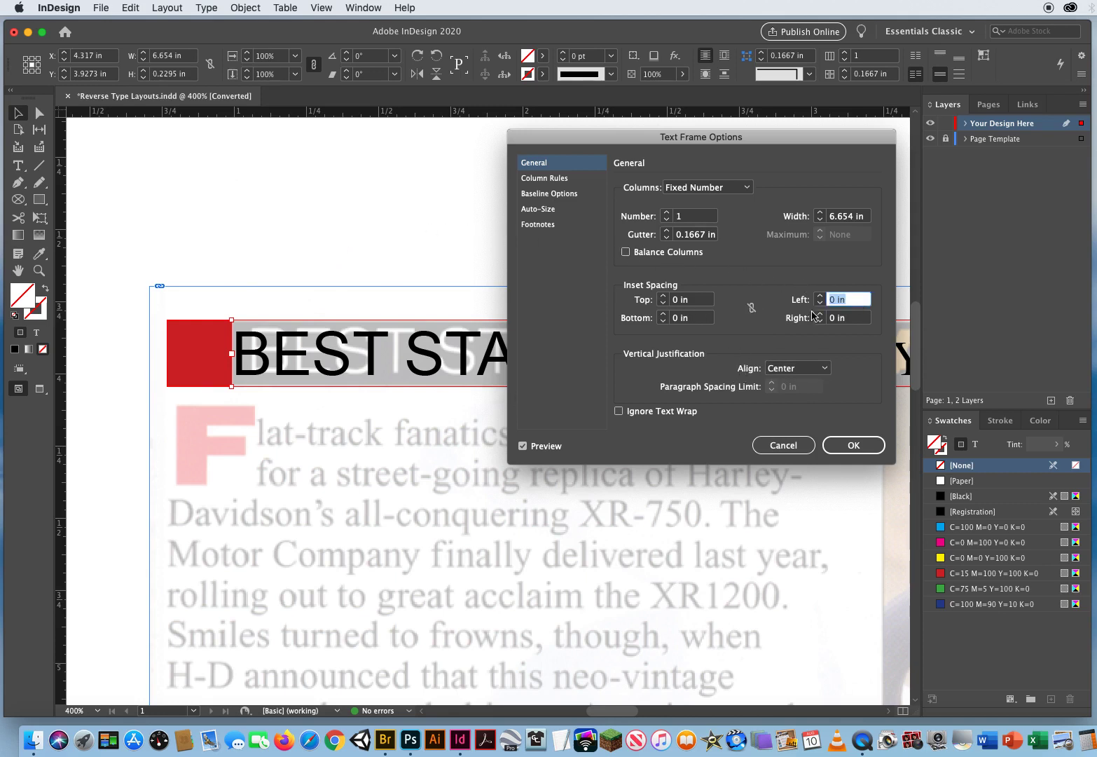
click(820, 296)
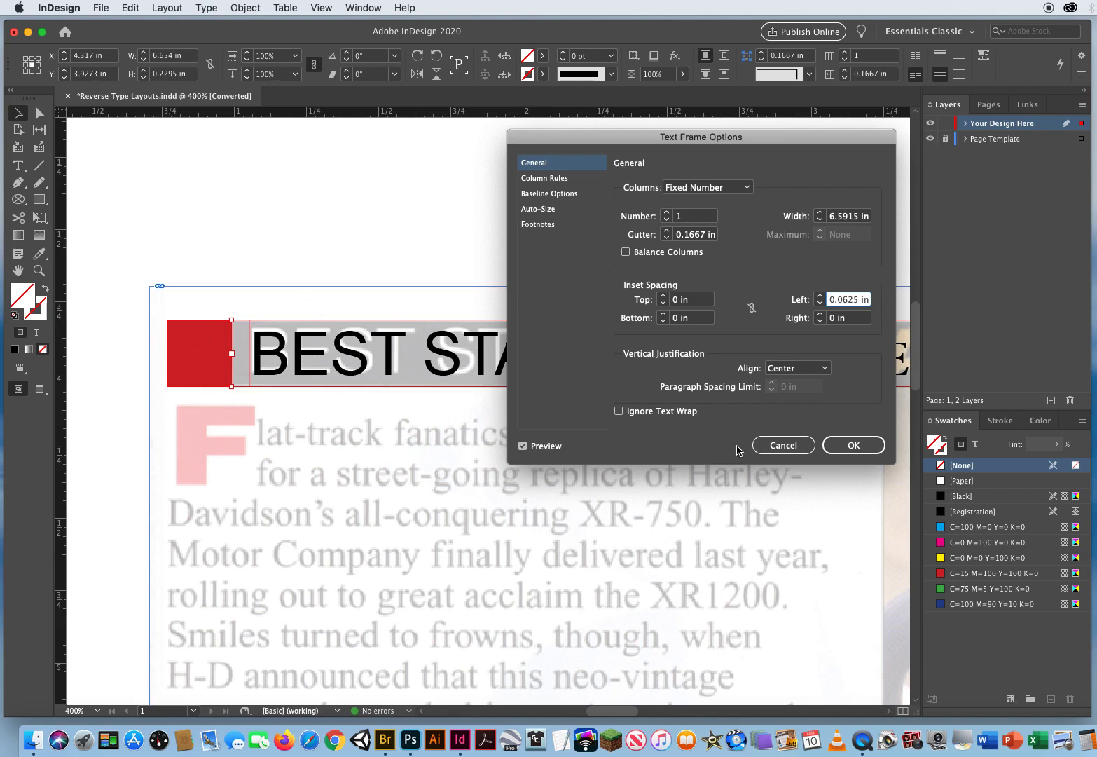
click(853, 445)
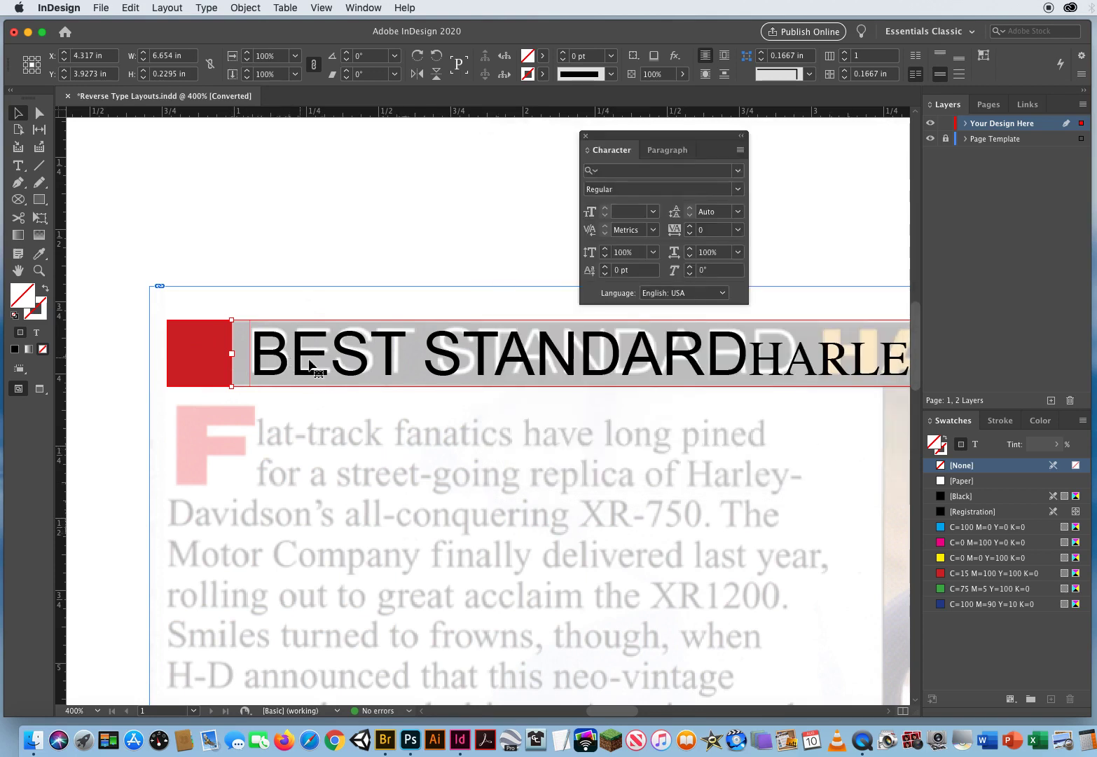
Select BEST STANDARD, set it to 16 pt with tracking of 20, then deselect
scroll(718, 504, right, 3)
click(18, 167)
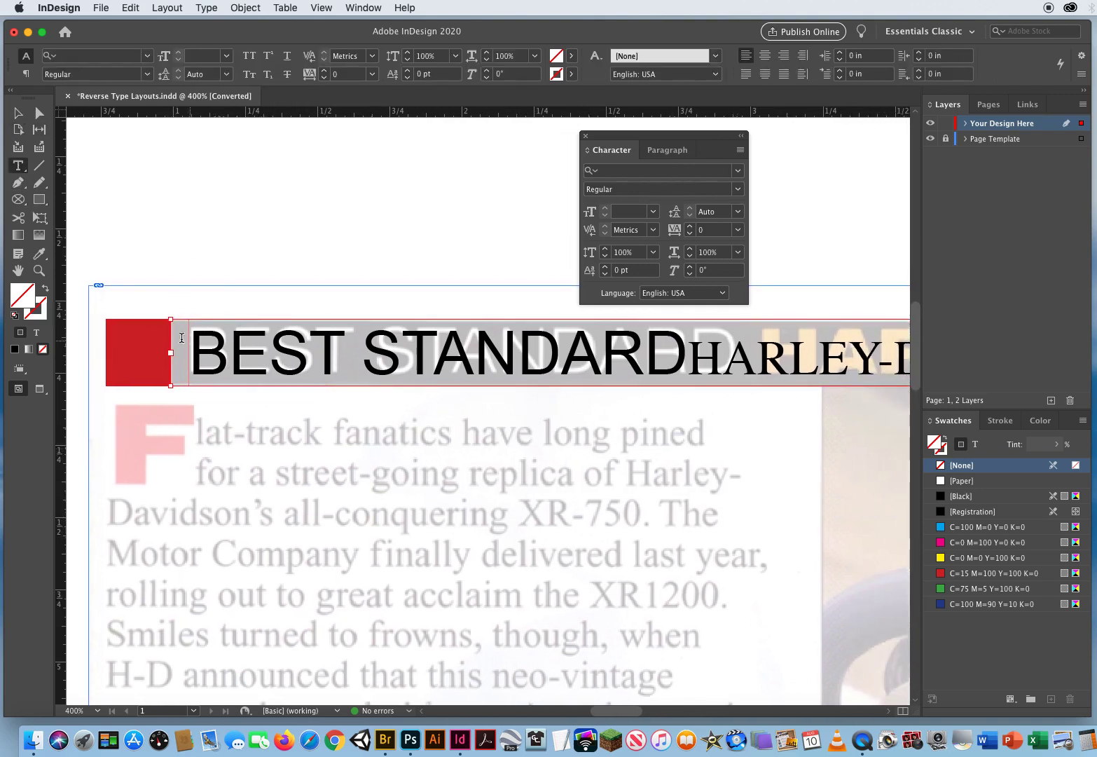
drag(190, 350, 691, 350)
click(605, 209)
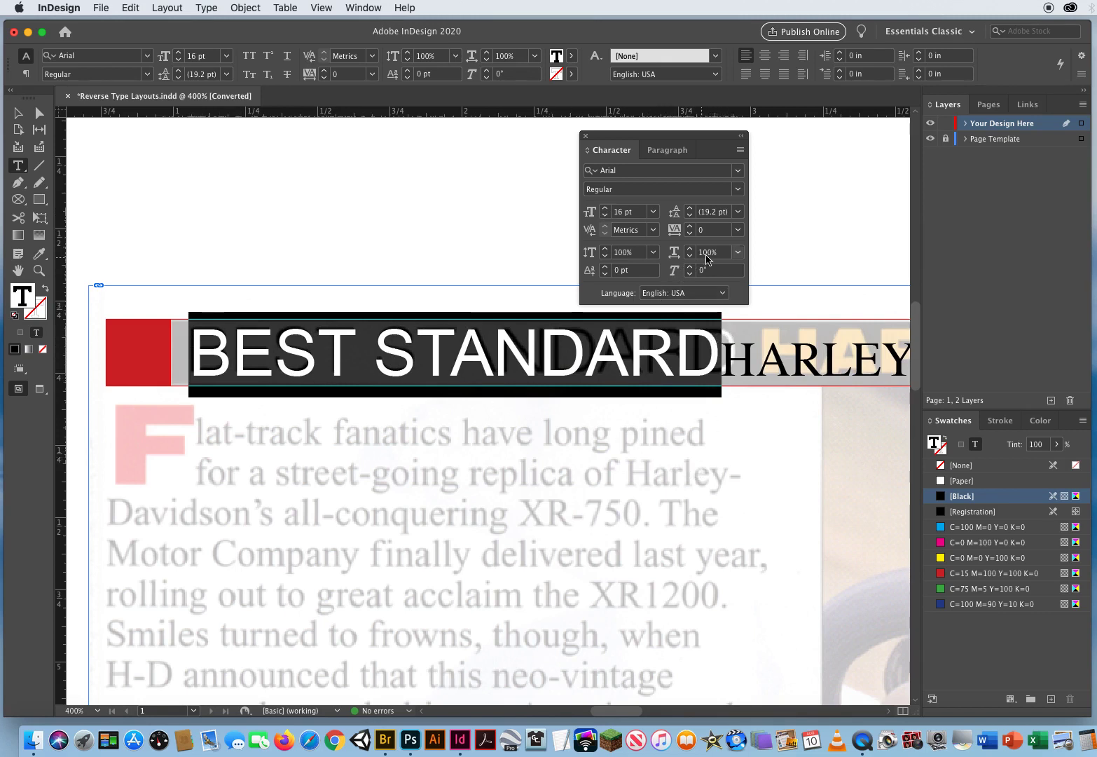
click(729, 255)
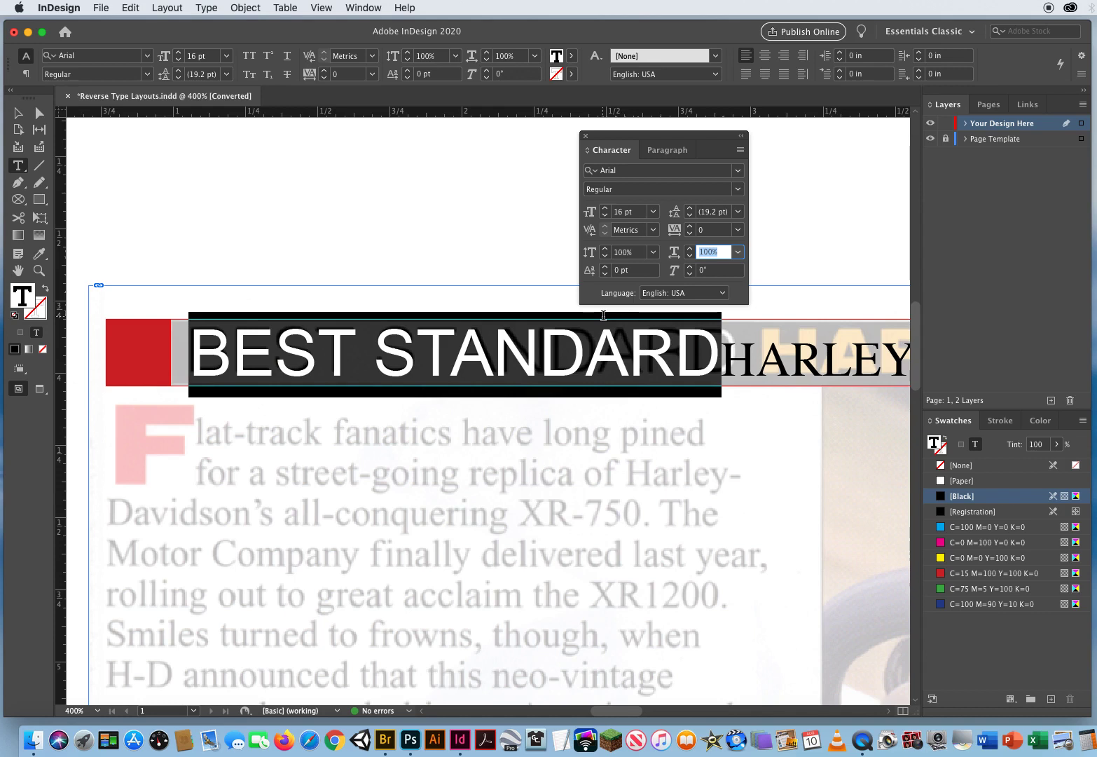
click(724, 231)
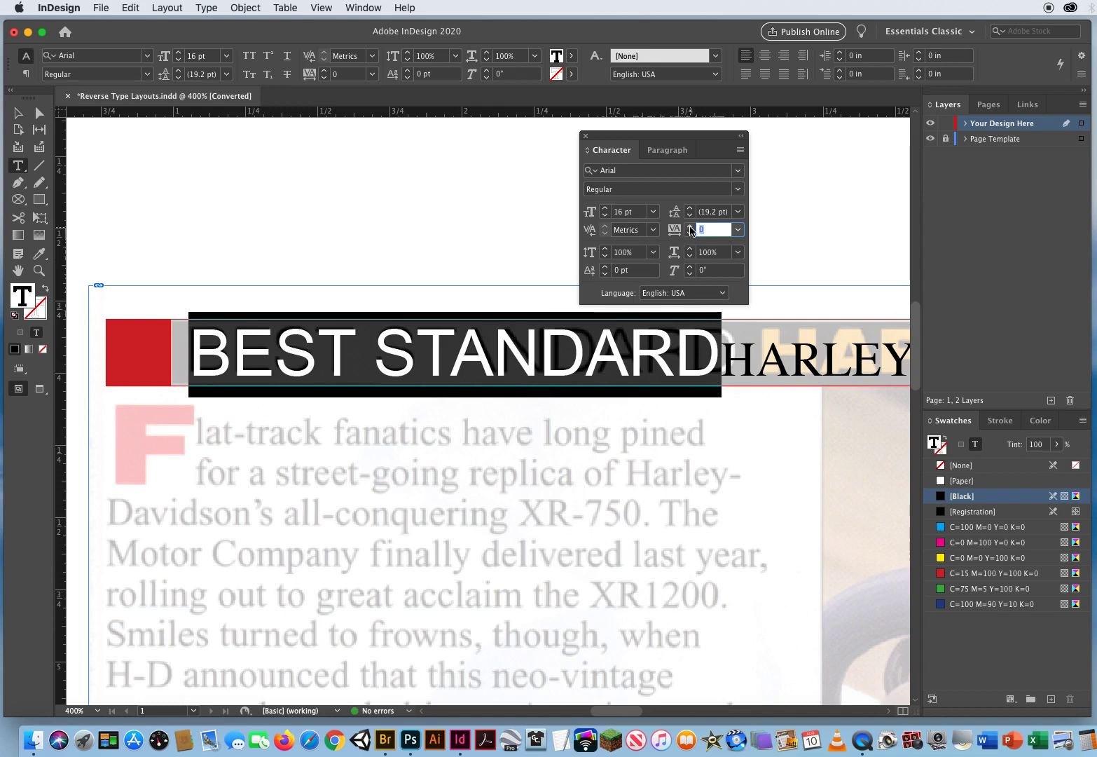
click(690, 226)
click(690, 227)
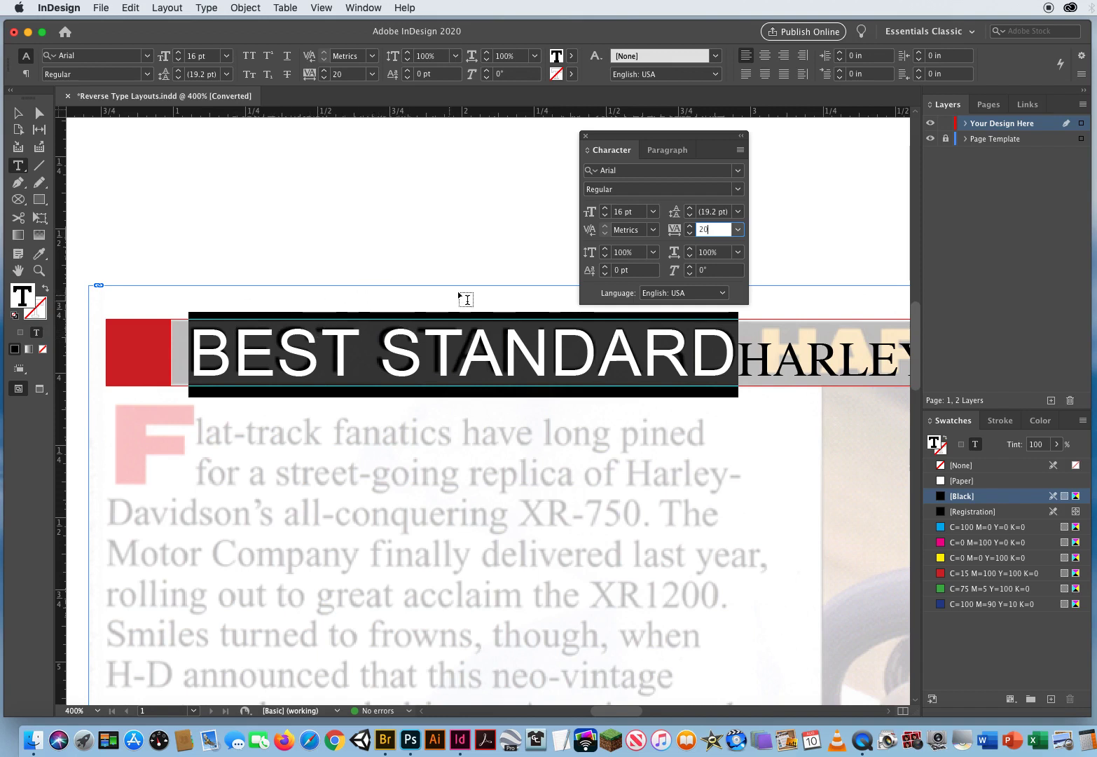
click(502, 615)
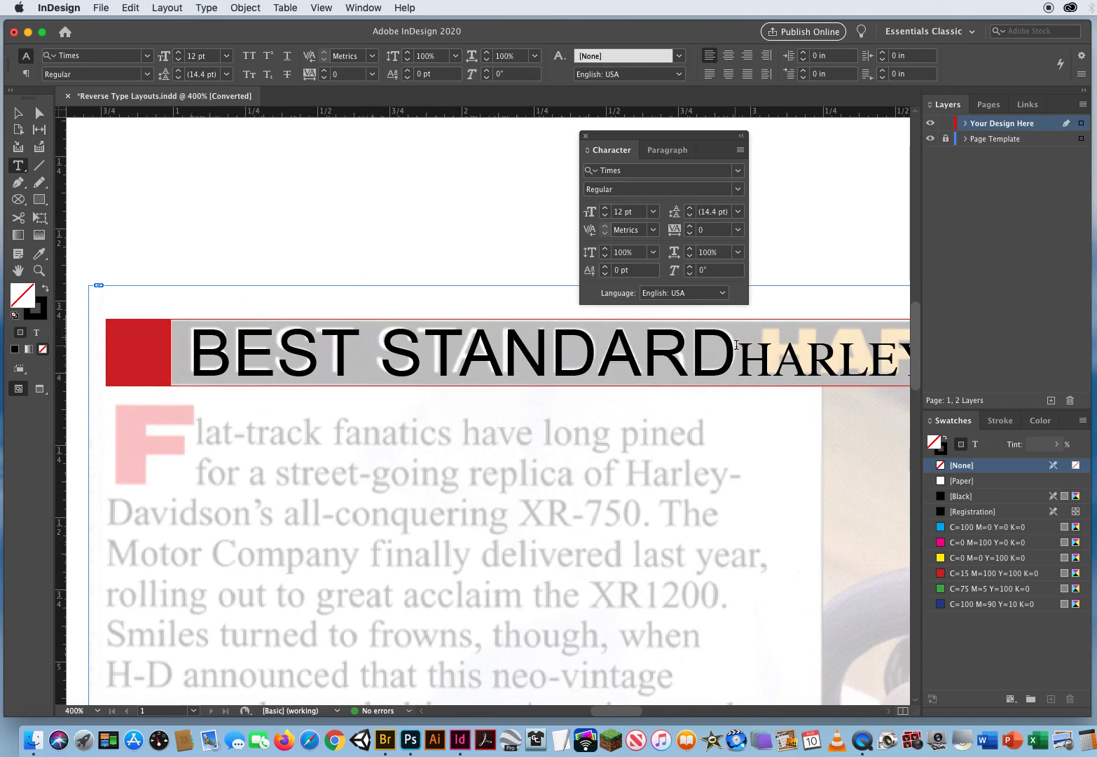
key(Escape)
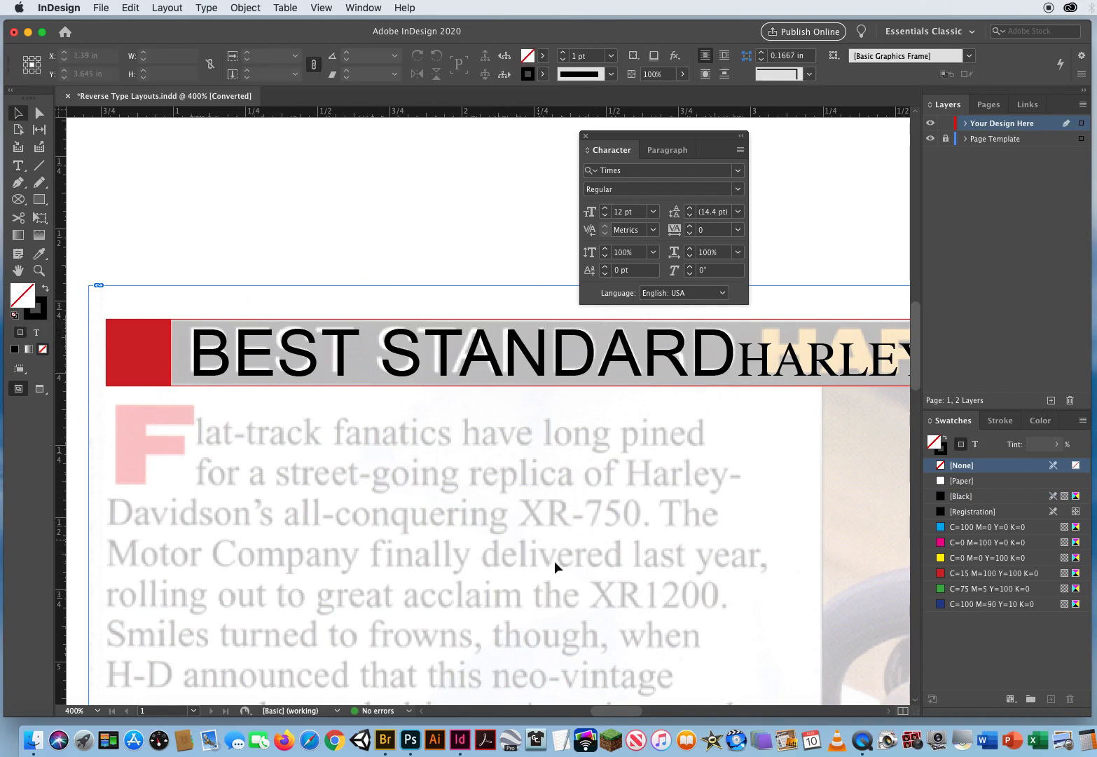
scroll(599, 514, right, 10)
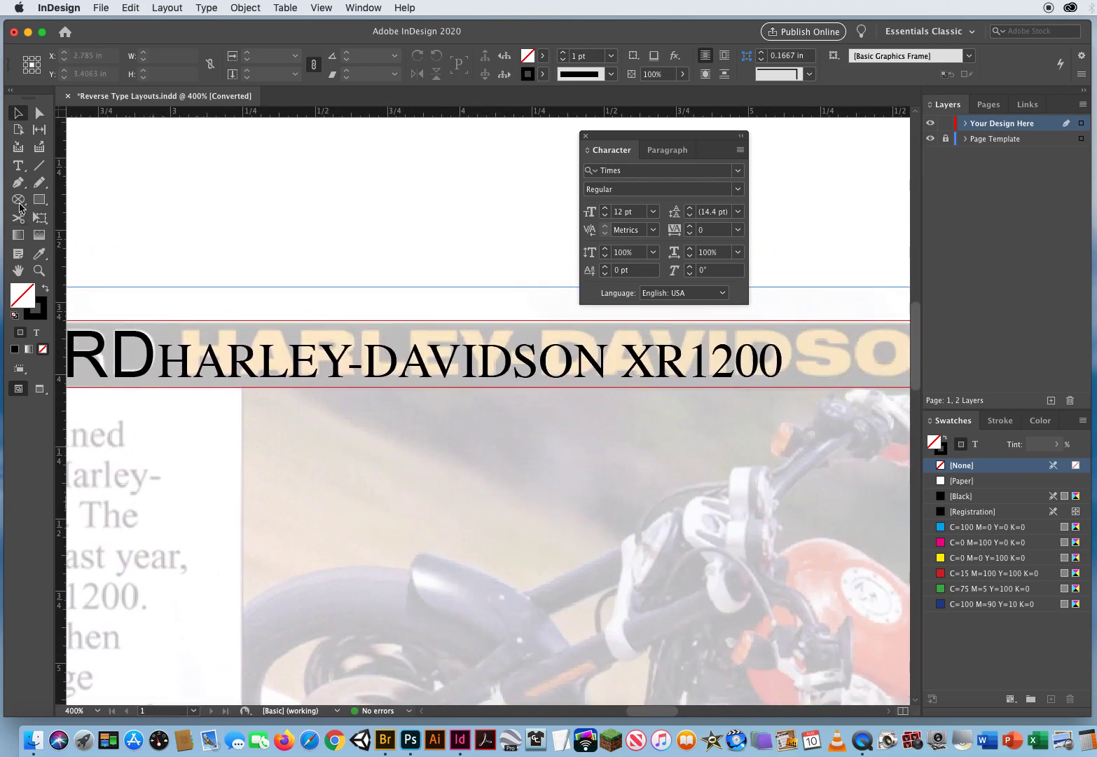
Select HARLEY-DAVIDSON XR1200, apply Arial Black and step the size up to 16 pt
click(18, 165)
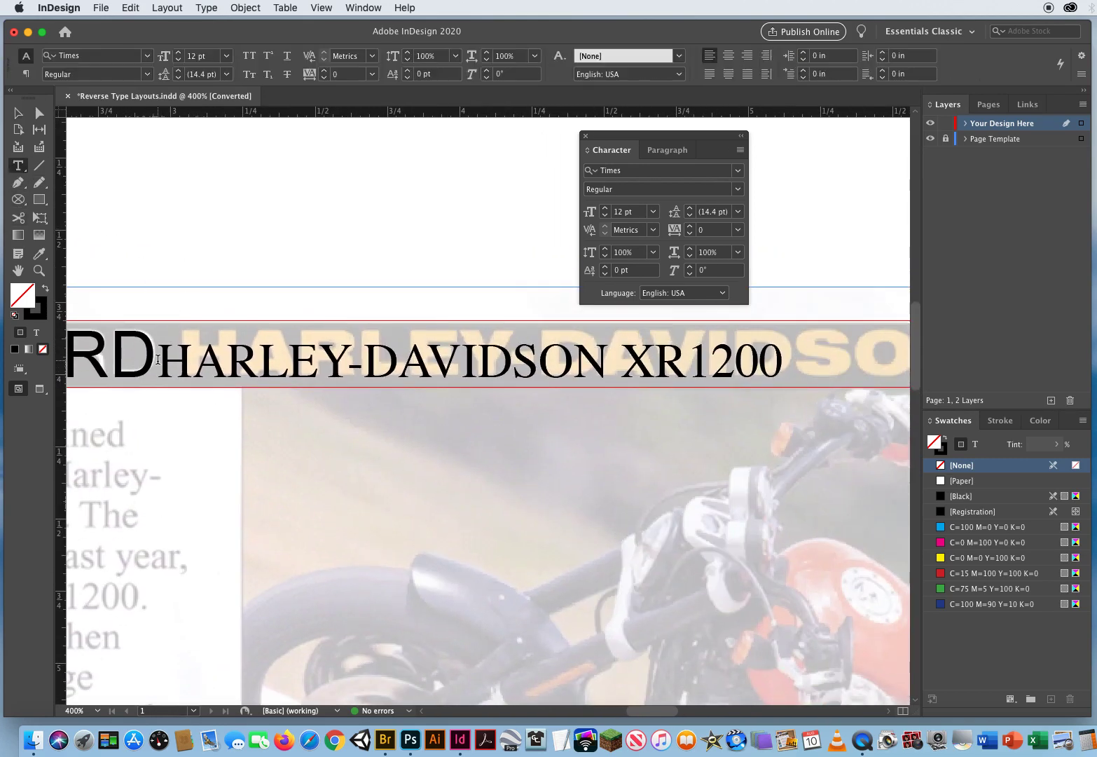
click(157, 360)
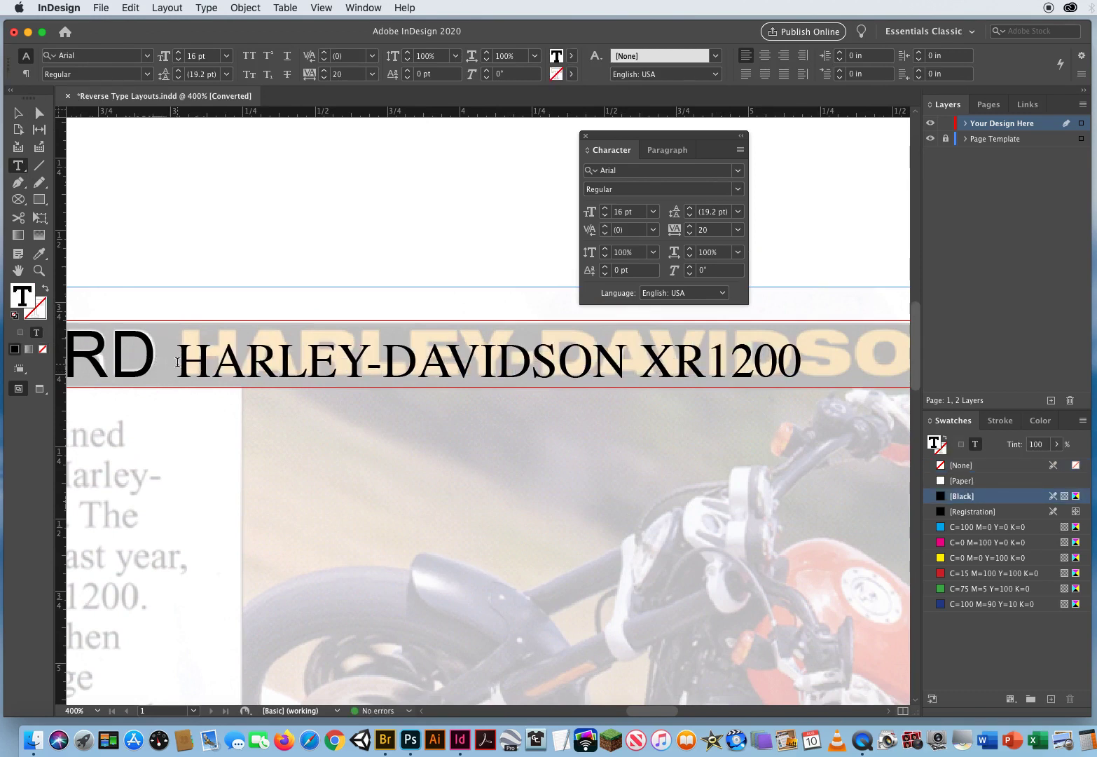
drag(179, 363, 805, 414)
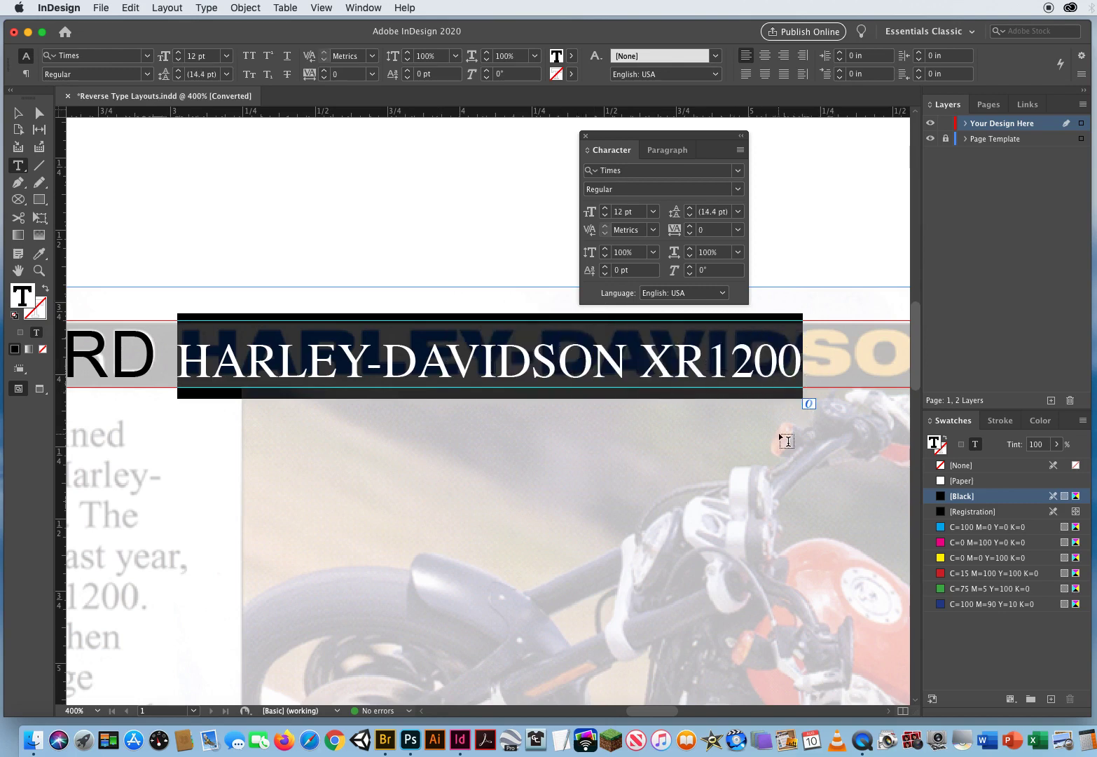
click(739, 171)
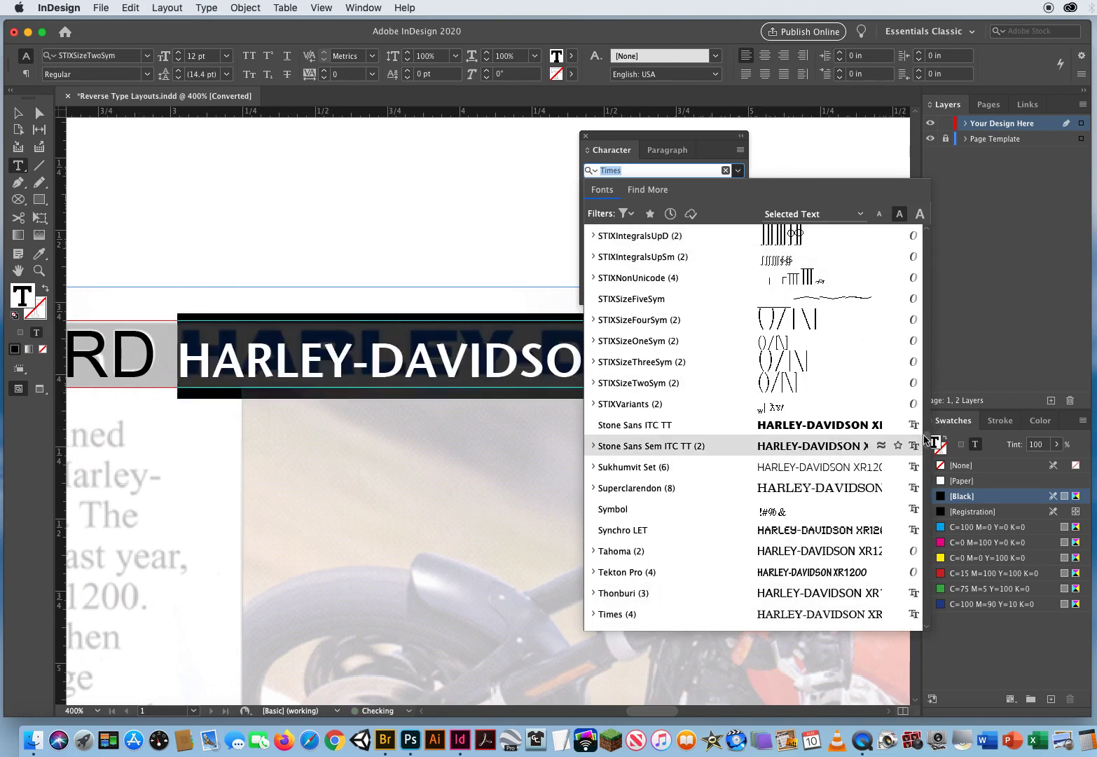
drag(925, 439, 920, 397)
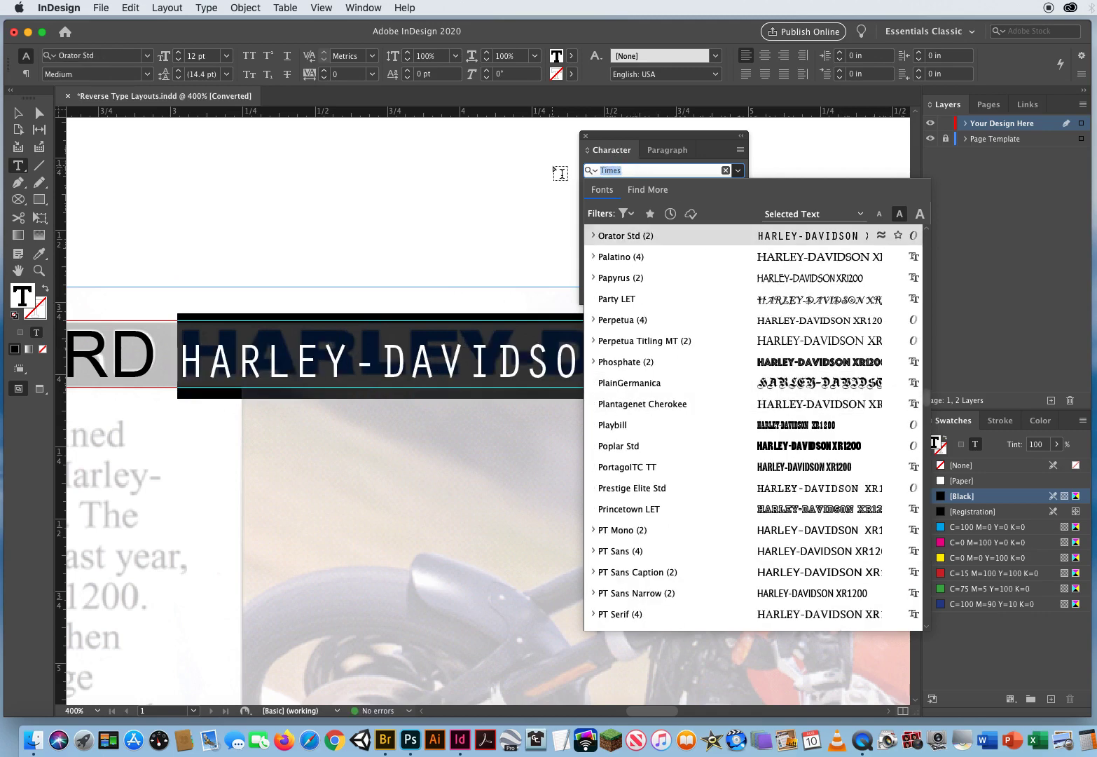
text(ARI)
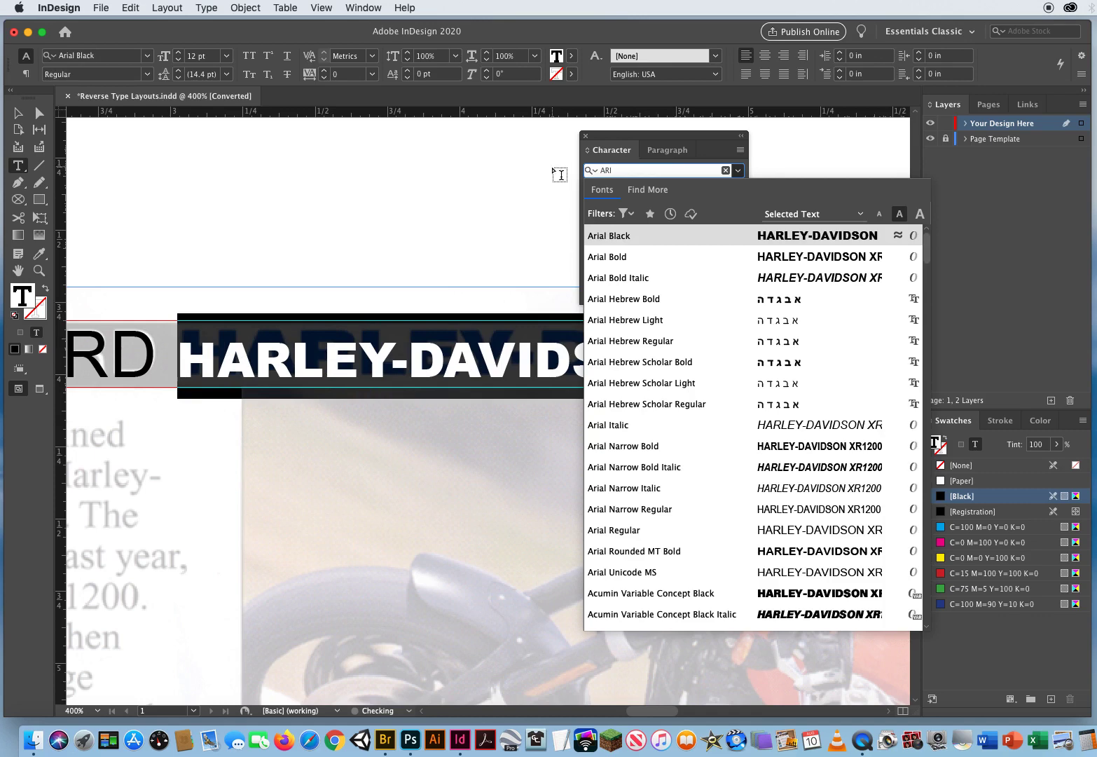
click(609, 236)
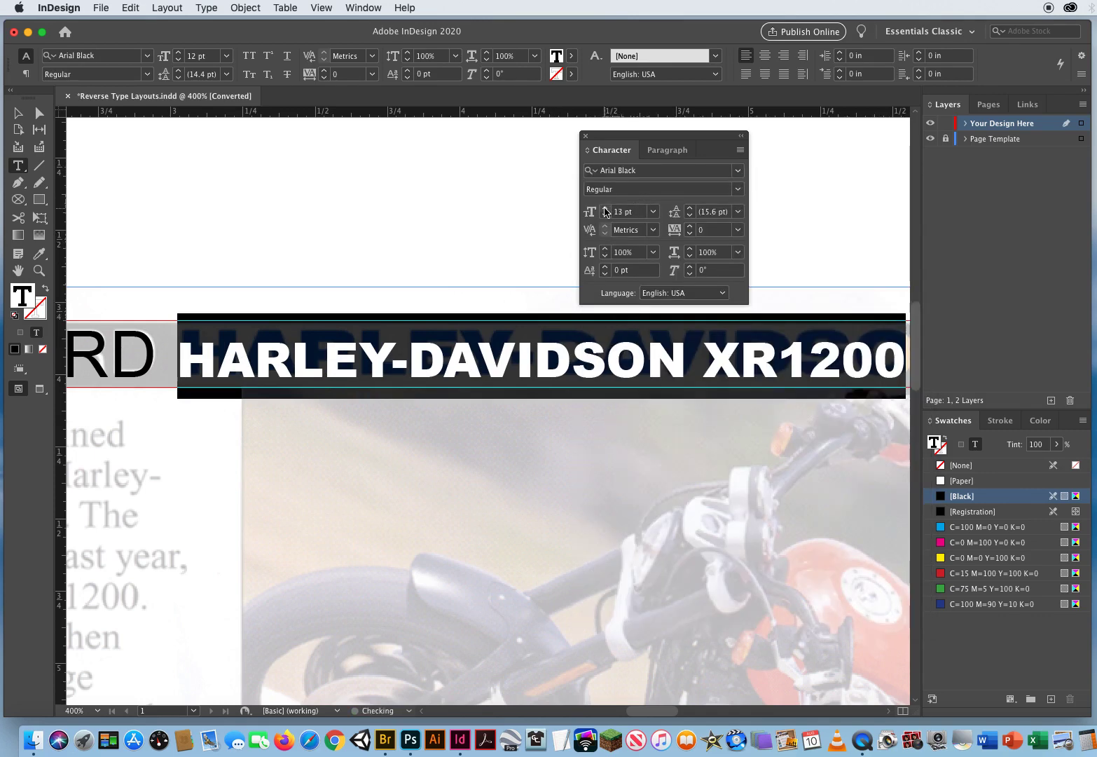
click(606, 210)
click(606, 210)
click(606, 210)
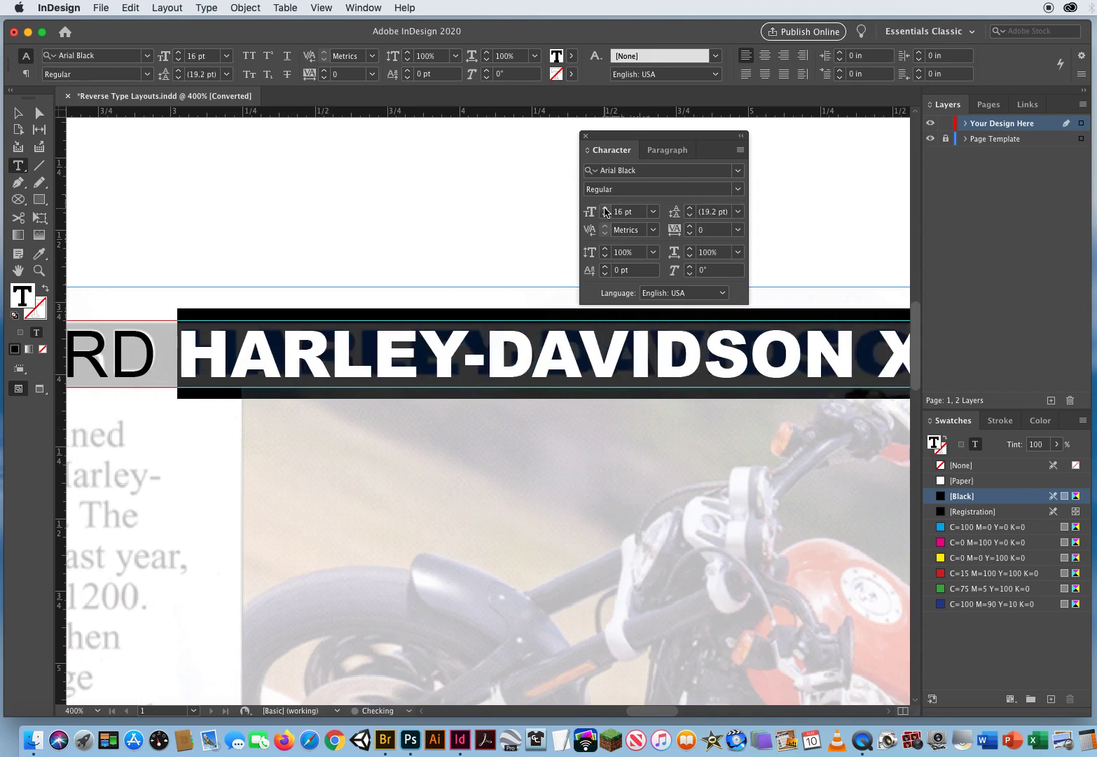
Zoom out from 400% to 200% and centre the view on the header
click(19, 113)
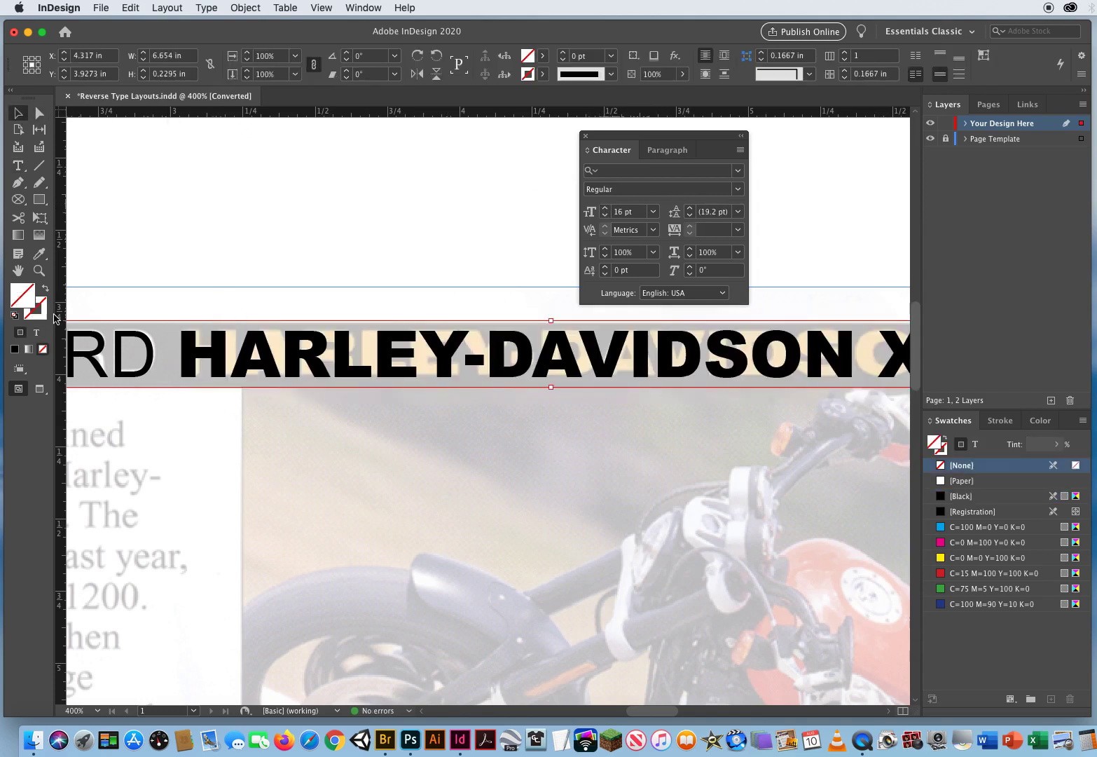
click(39, 271)
alt+click(571, 401)
alt+click(572, 401)
drag(559, 467, 505, 452)
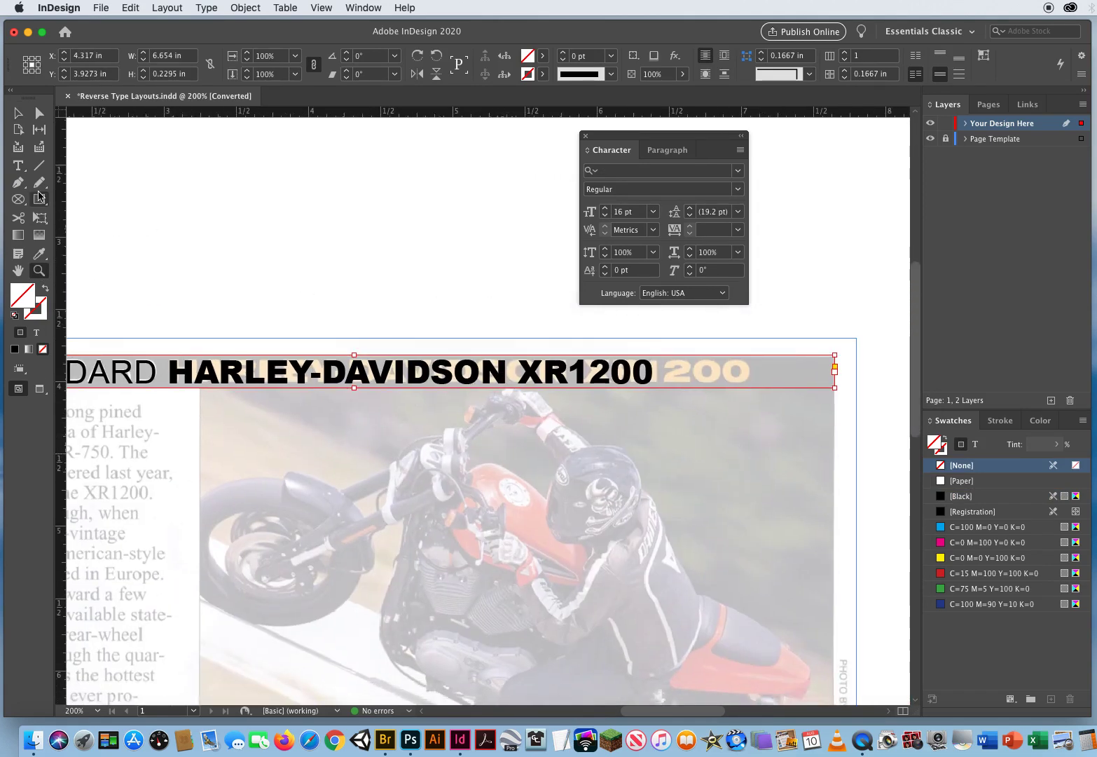
Select the HARLEY-DAVIDSON XR1200 text and set its horizontal scale to 120%
click(18, 165)
click(174, 371)
drag(175, 371, 684, 363)
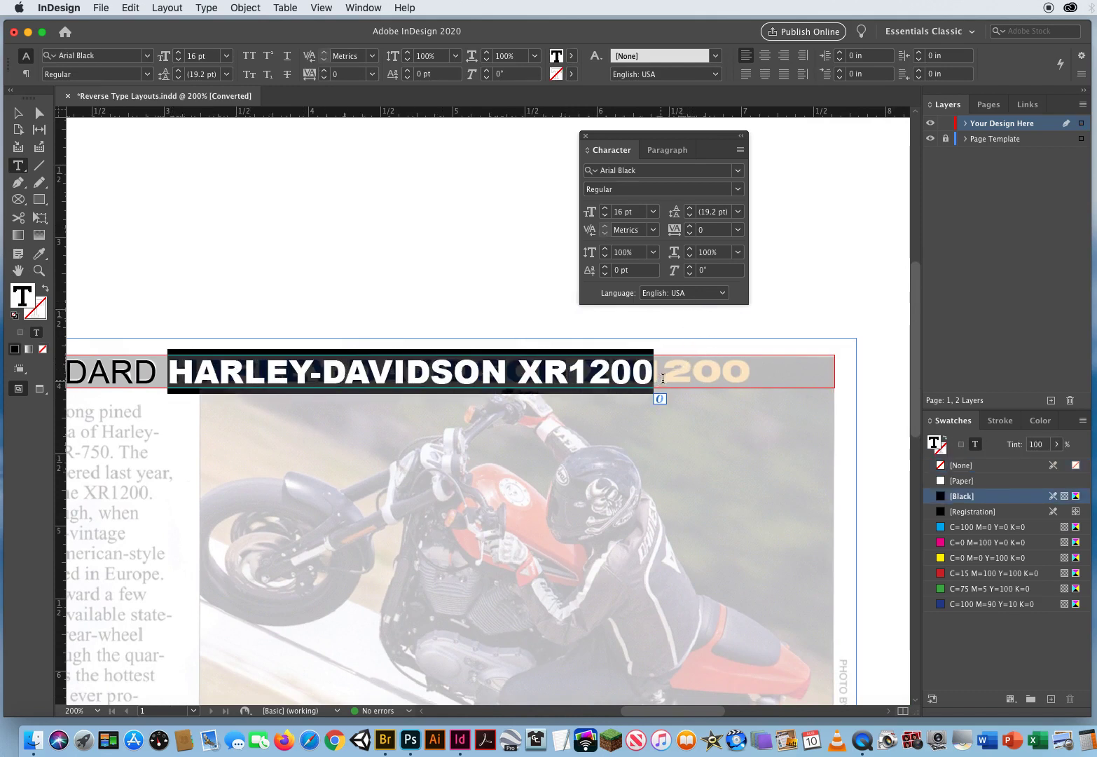
click(722, 252)
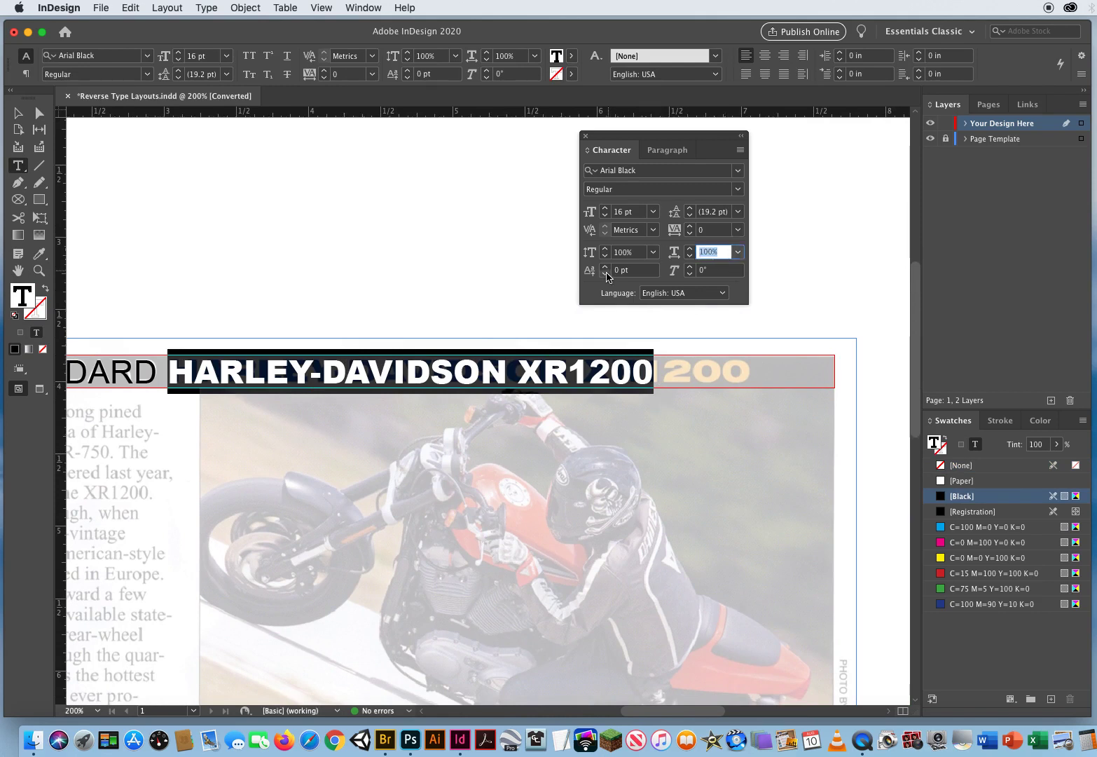
click(691, 248)
click(691, 249)
click(691, 248)
click(691, 249)
click(691, 249)
click(691, 249)
click(691, 249)
click(691, 248)
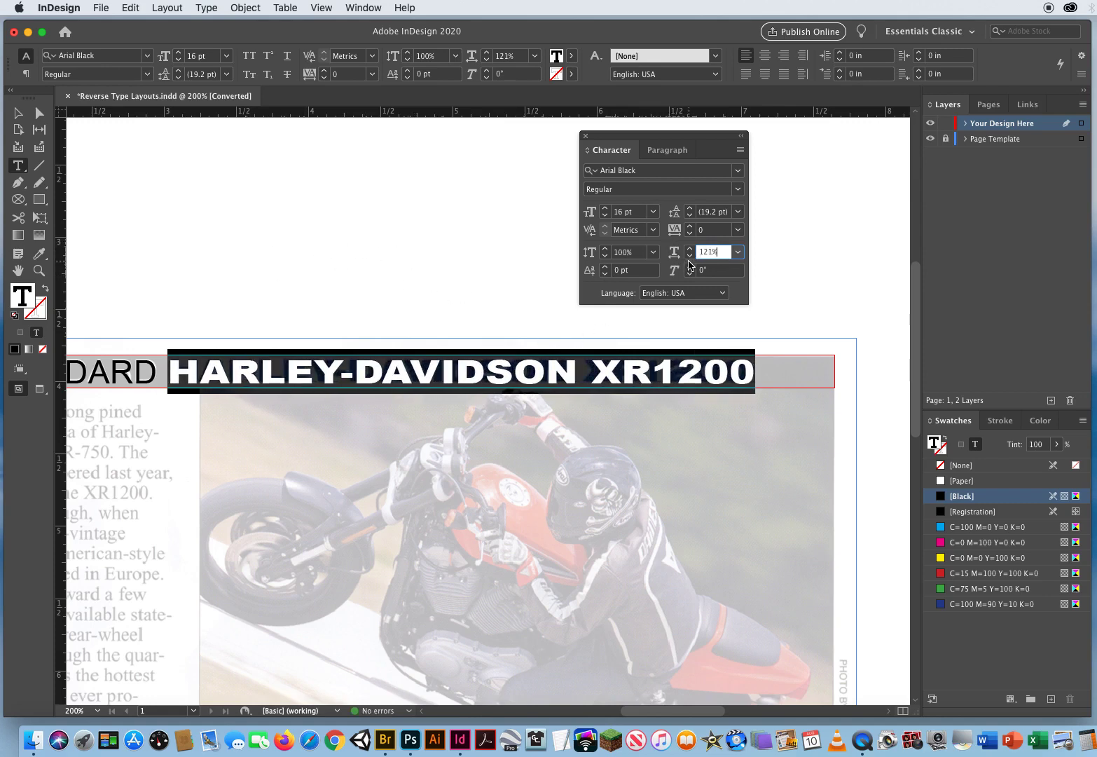
click(691, 258)
Deselect the text, bring BEST STANDARD into view, and select the header frame
click(18, 113)
click(333, 279)
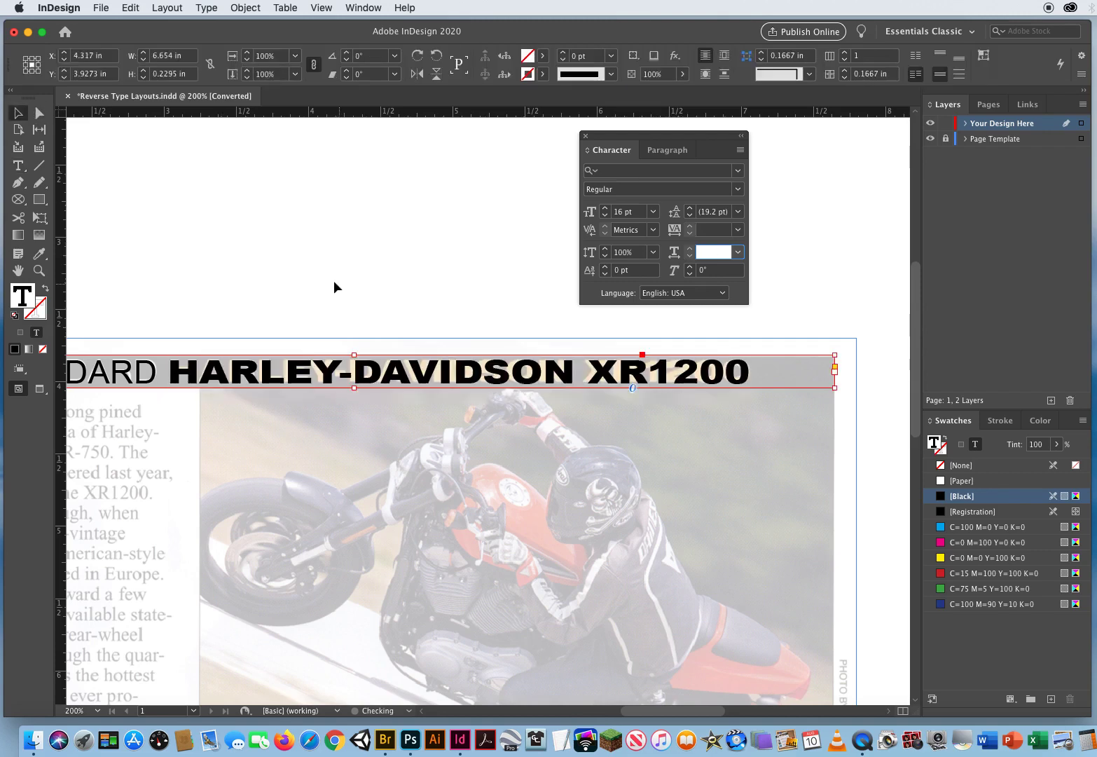
drag(197, 511, 363, 509)
click(337, 371)
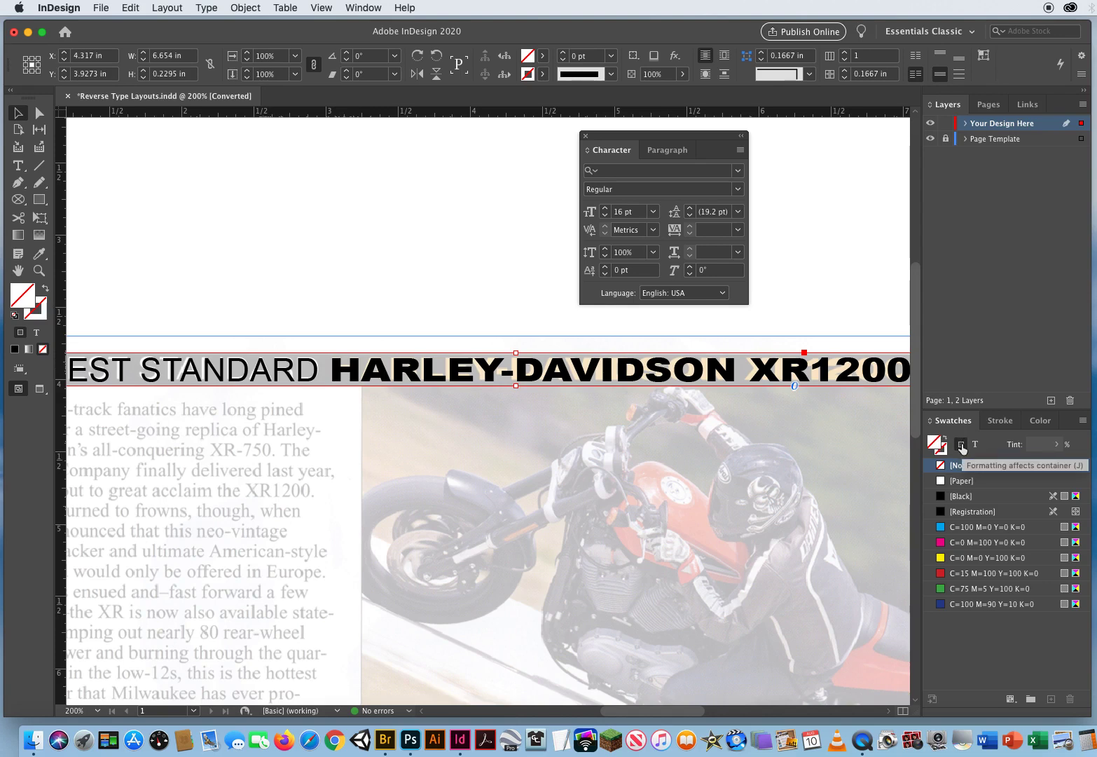
Fill the header frame with [Black] and set its text colour to [Paper]
click(959, 496)
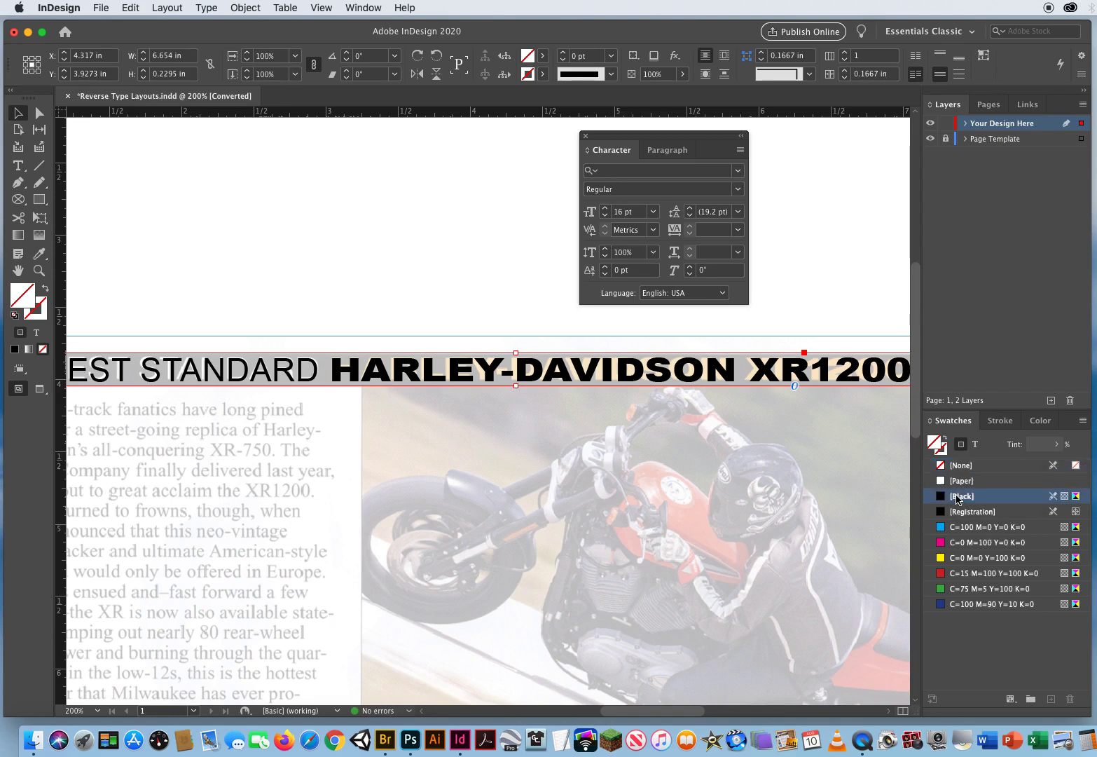
click(976, 446)
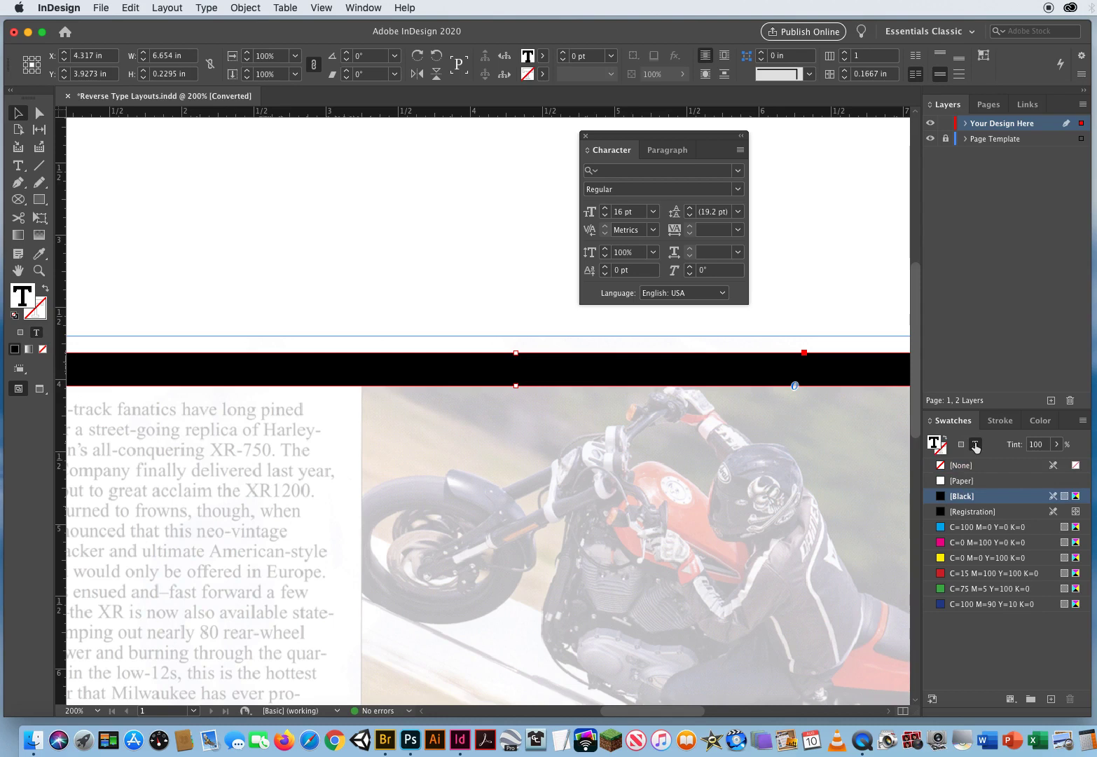
click(963, 482)
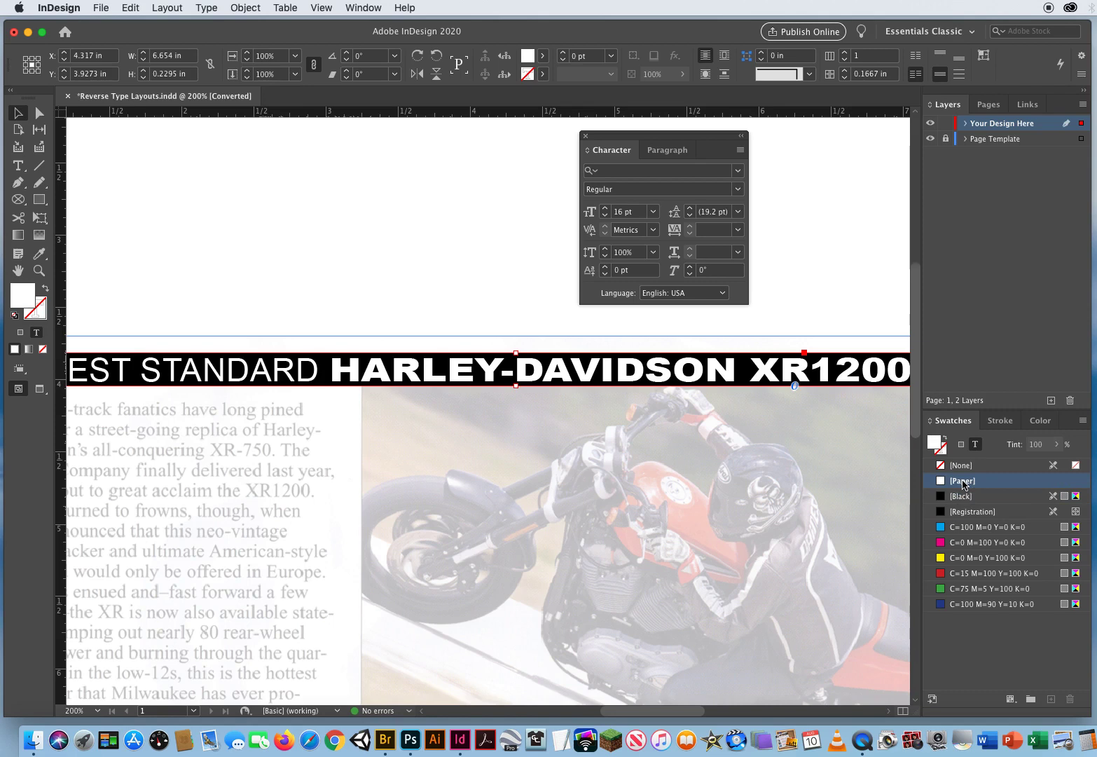
Colour the HARLEY-DAVIDSON XR1200 text gold (C0 M19 Y75 K0) using the CMYK Color panel
click(18, 165)
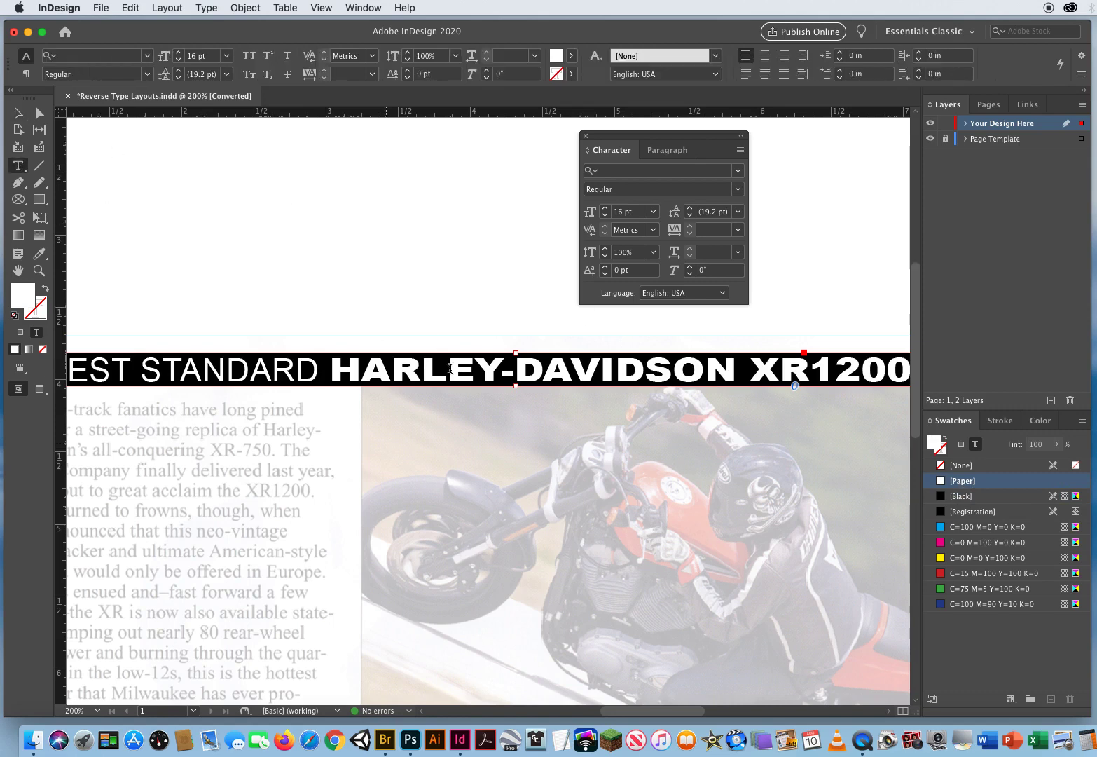
drag(332, 369, 745, 371)
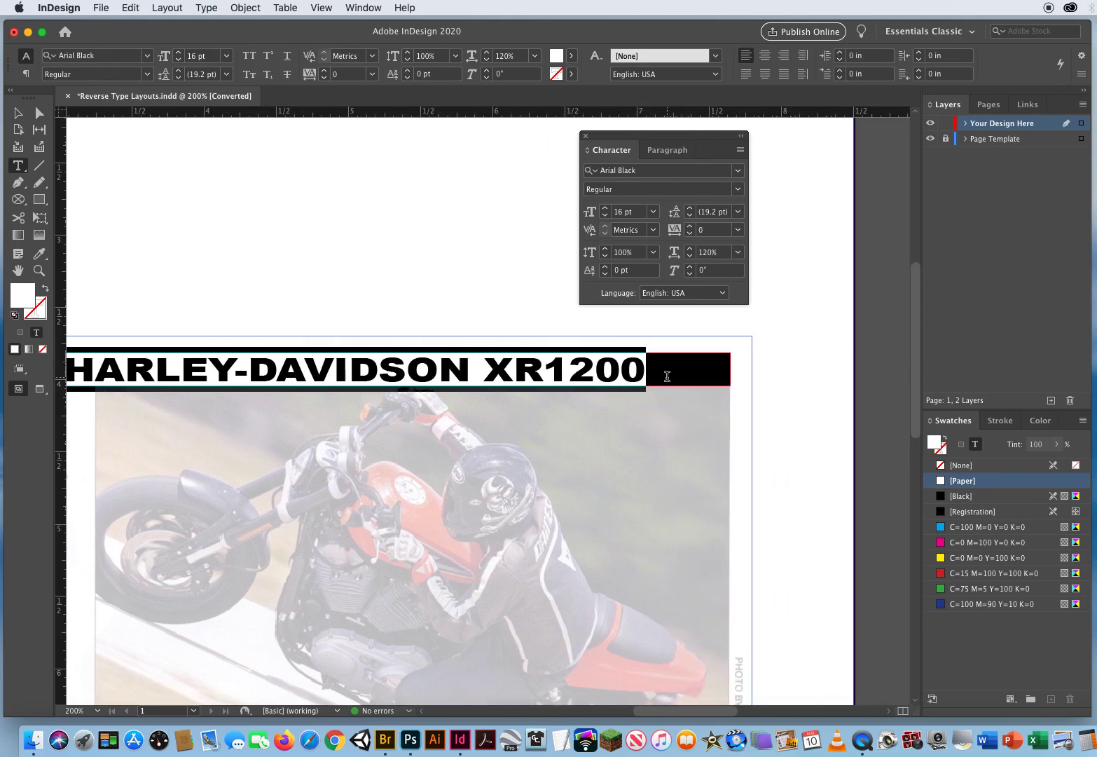
drag(667, 377, 667, 377)
click(1036, 422)
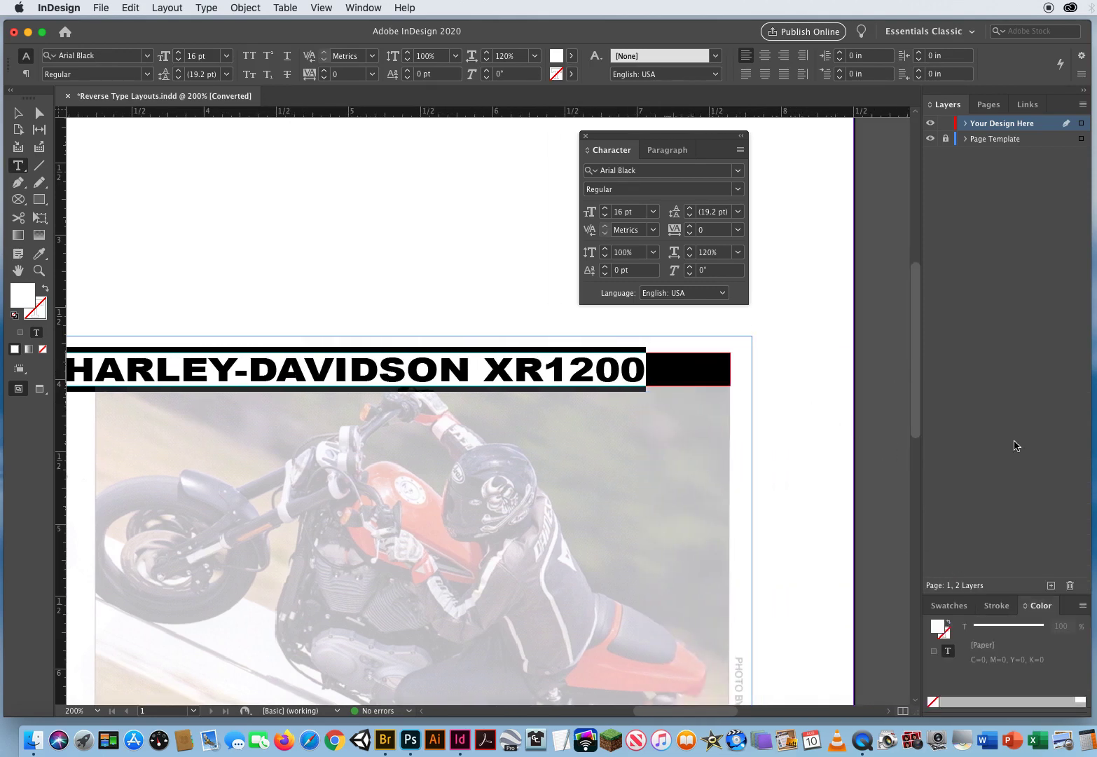
drag(1037, 611, 803, 236)
click(943, 233)
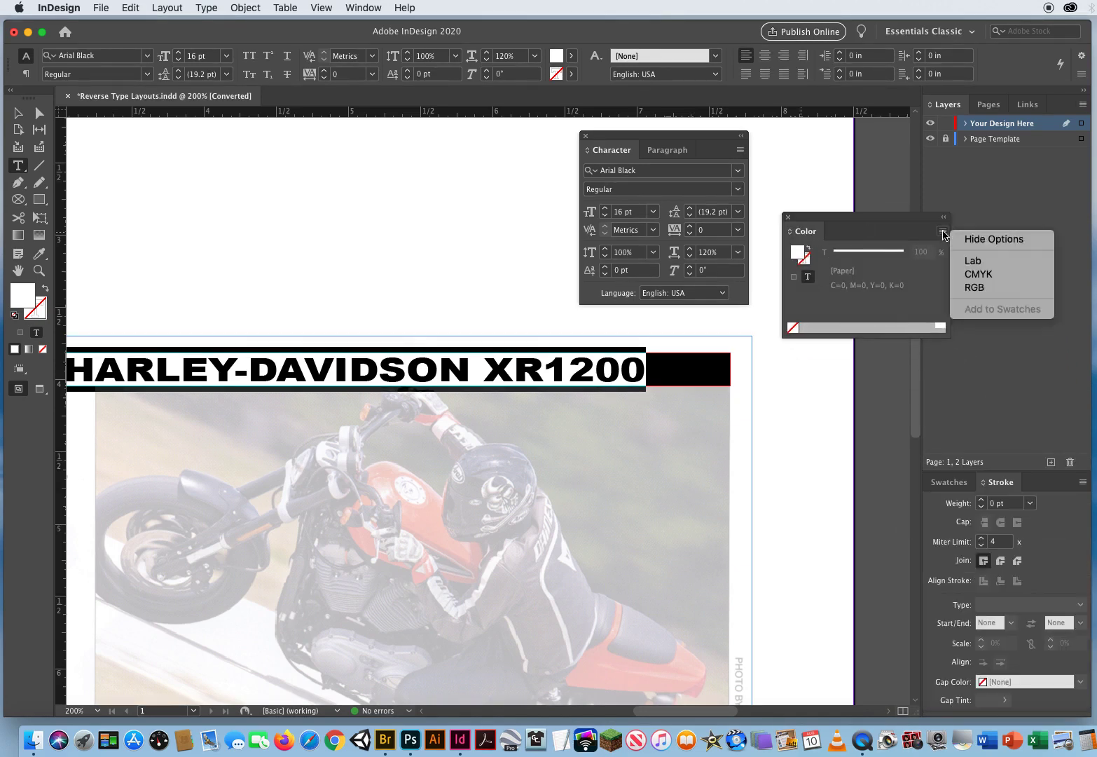
click(988, 279)
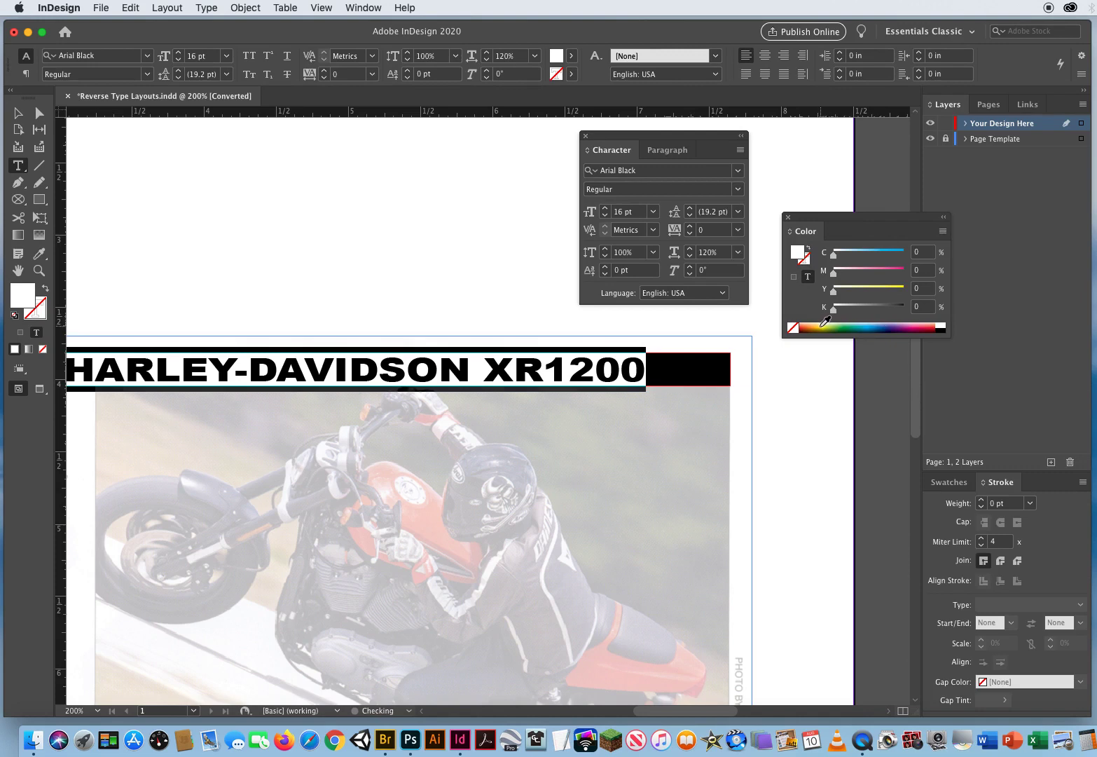
click(818, 325)
drag(821, 321, 821, 320)
Deselect the text and bring BEST STANDARD and the article into view
click(18, 112)
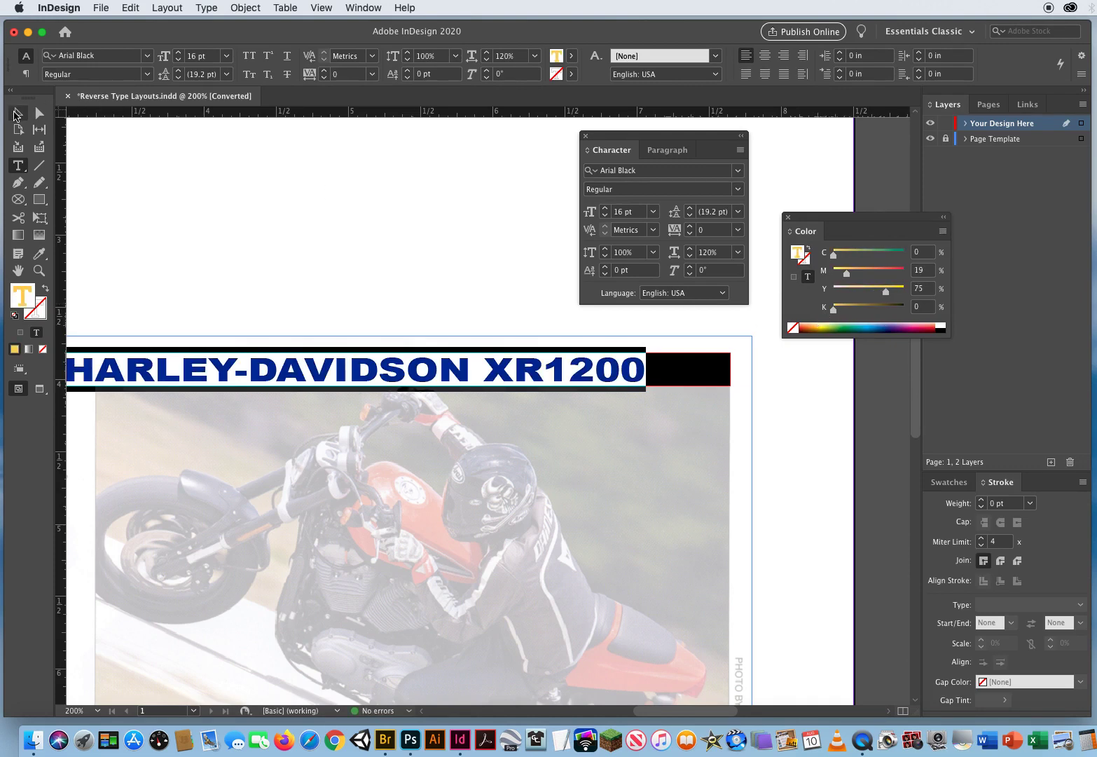
click(330, 286)
drag(282, 483, 647, 491)
Switch to Preview mode, hide the Page Template layer, and pan across the banner
key(w)
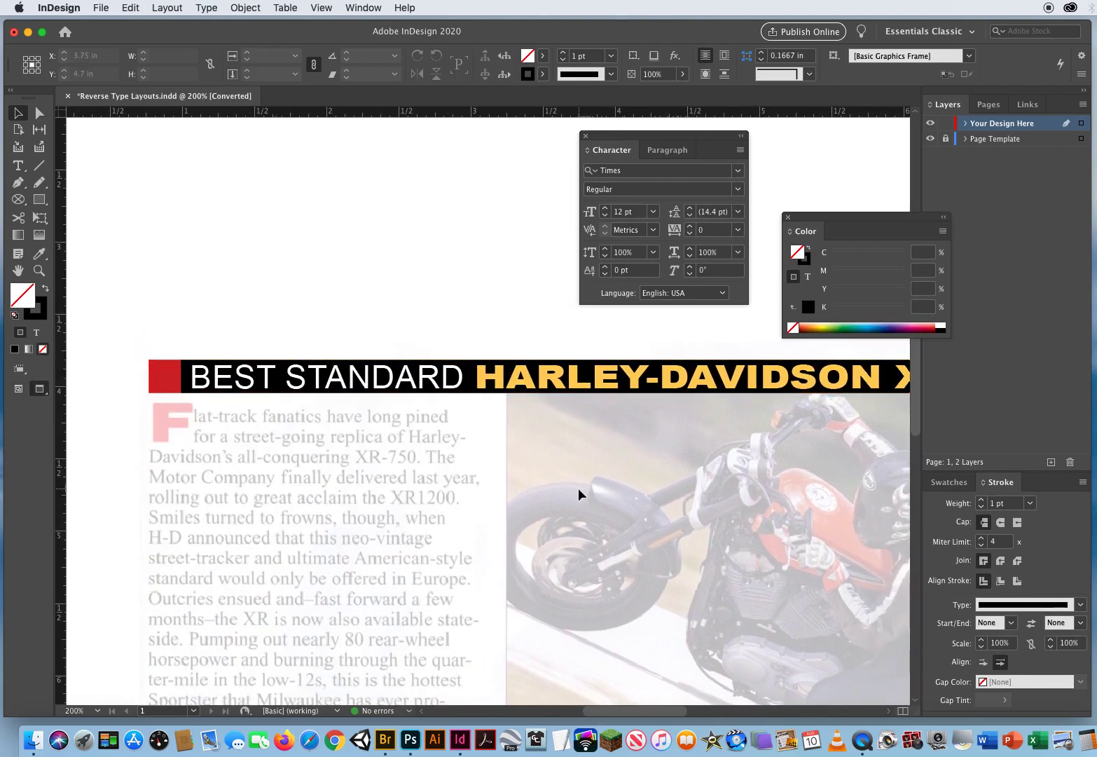
click(931, 139)
scroll(581, 547, right, 10)
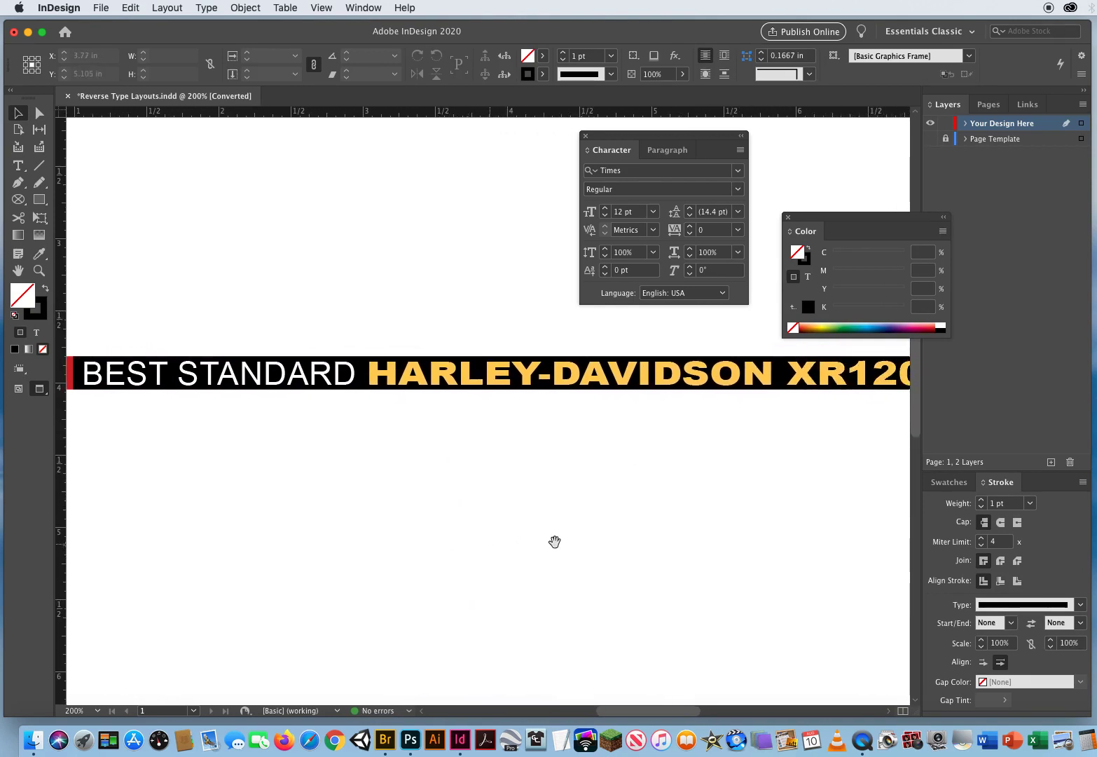
drag(355, 535, 596, 522)
scroll(572, 484, left, 3)
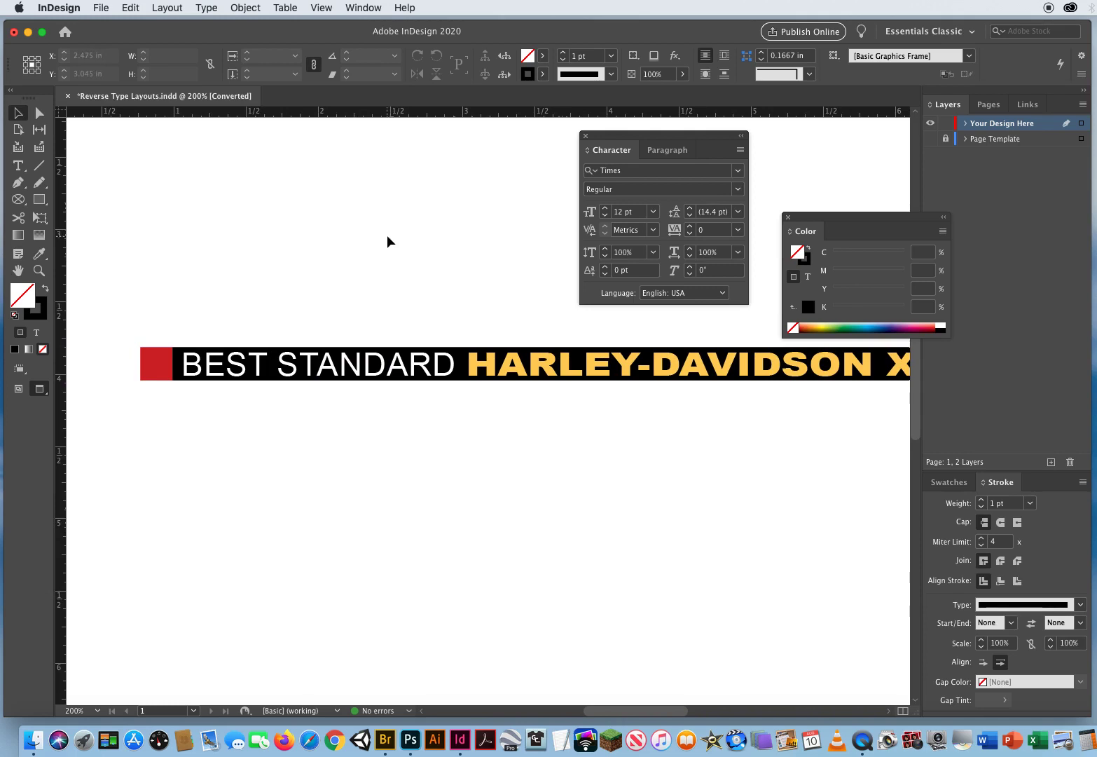